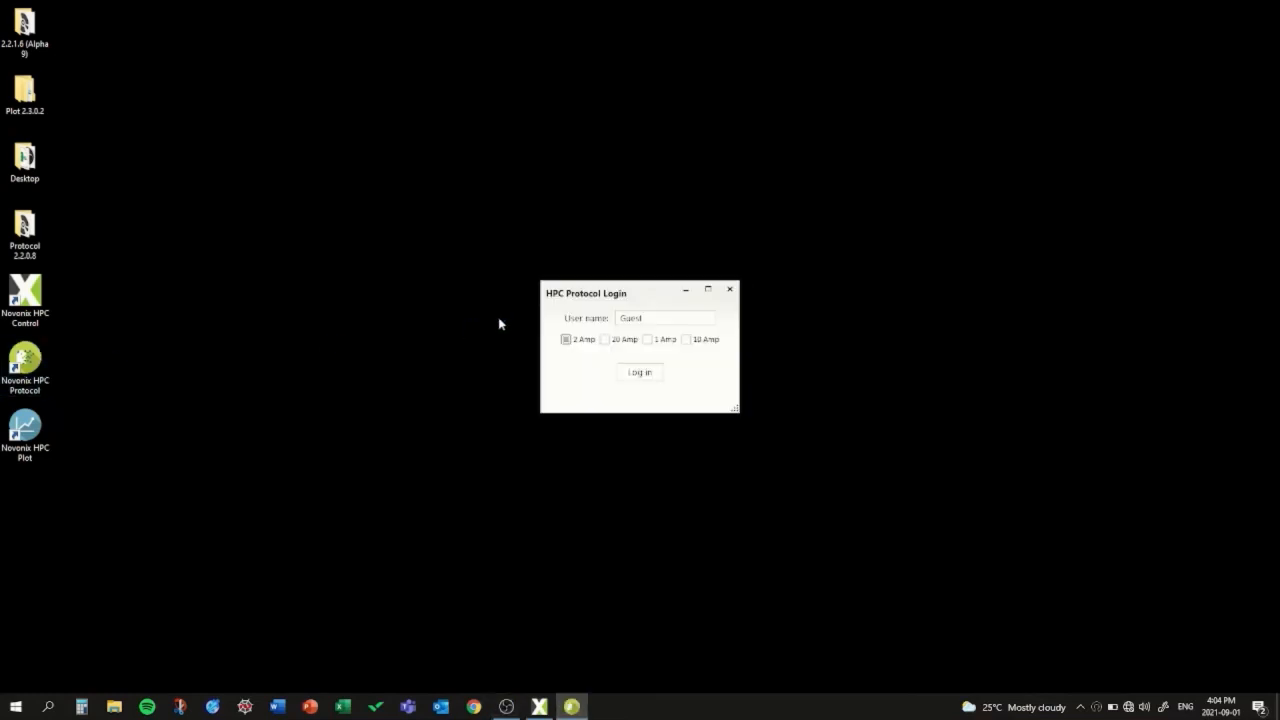
Step: Log in as Guest for 2 Amp and add a protocol step that repeats the steps below it 10 times
left_click(645, 375)
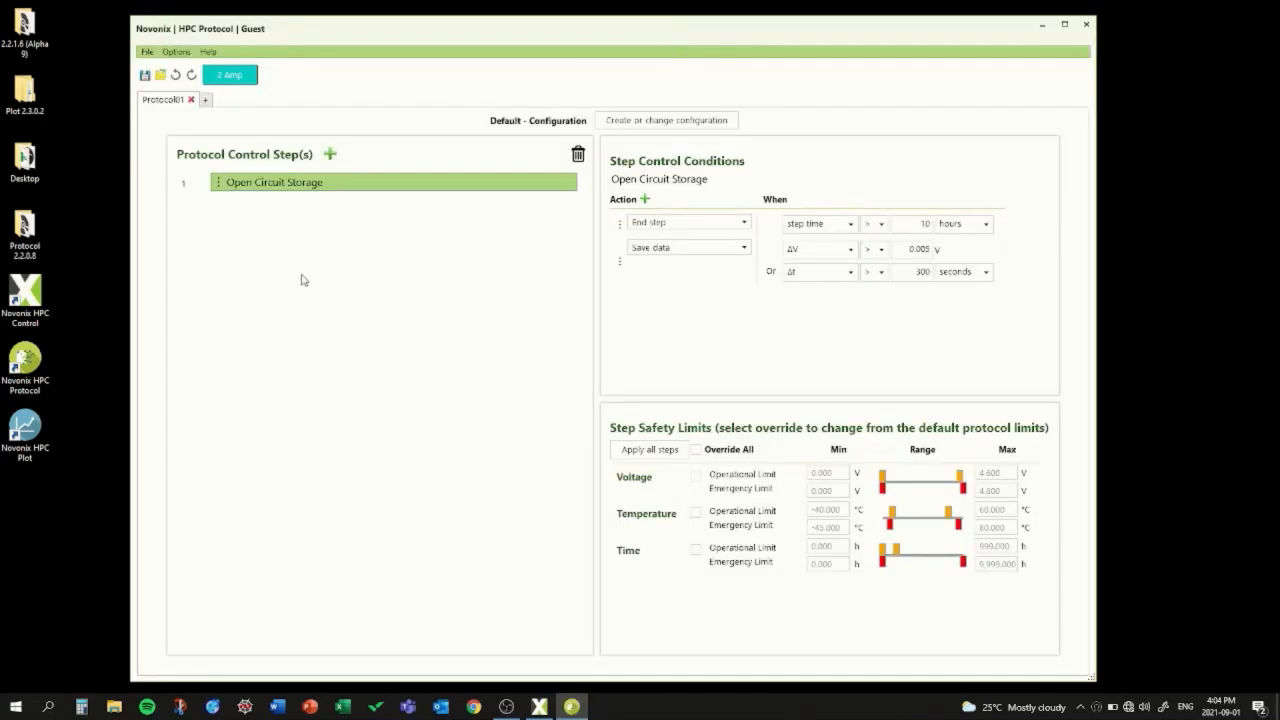
left_click(331, 157)
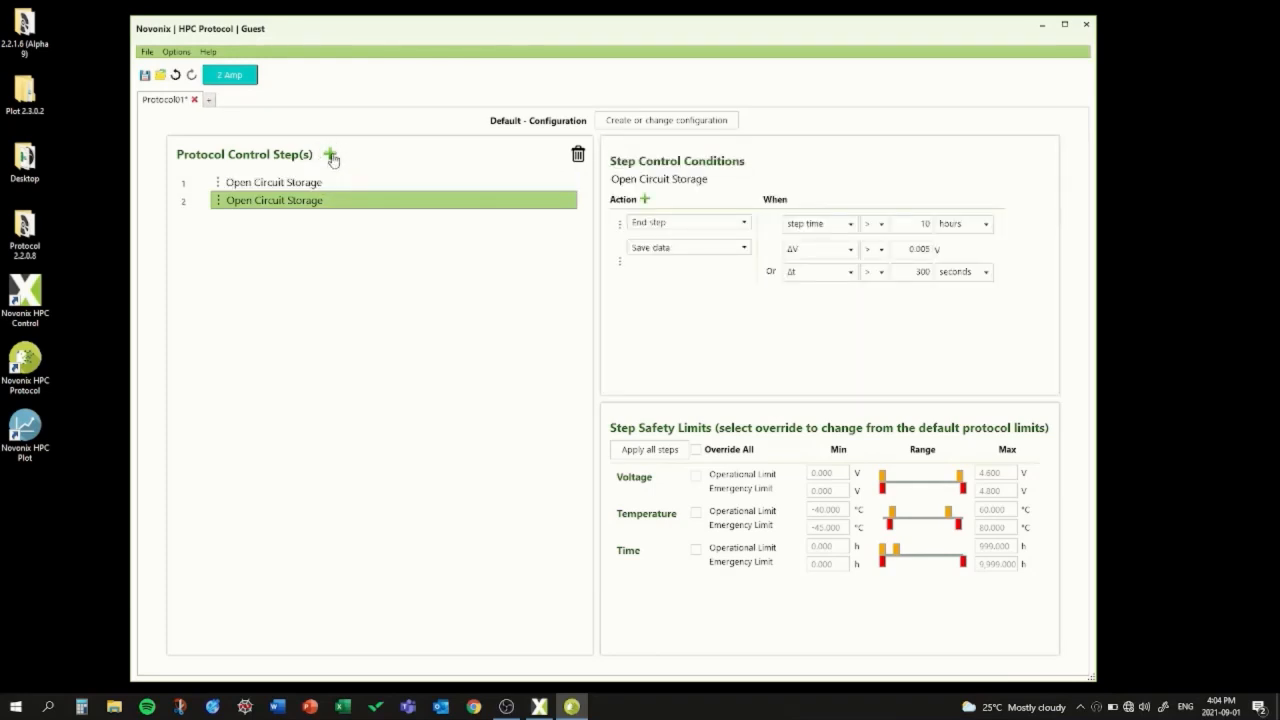
double_click(299, 205)
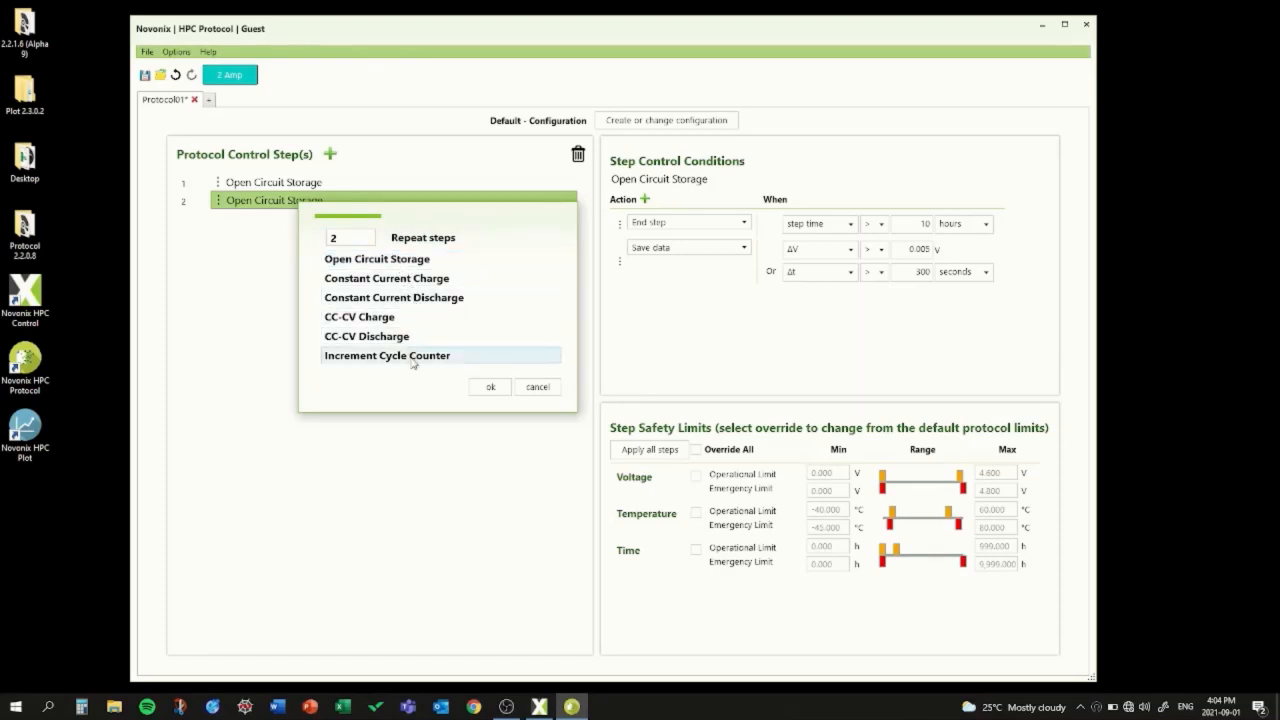
left_click(443, 239)
type("10")
Step: Add a Constant Current Charge step at C/10 to 4.2 V inside the repeat loop
left_click(330, 154)
left_click(298, 220)
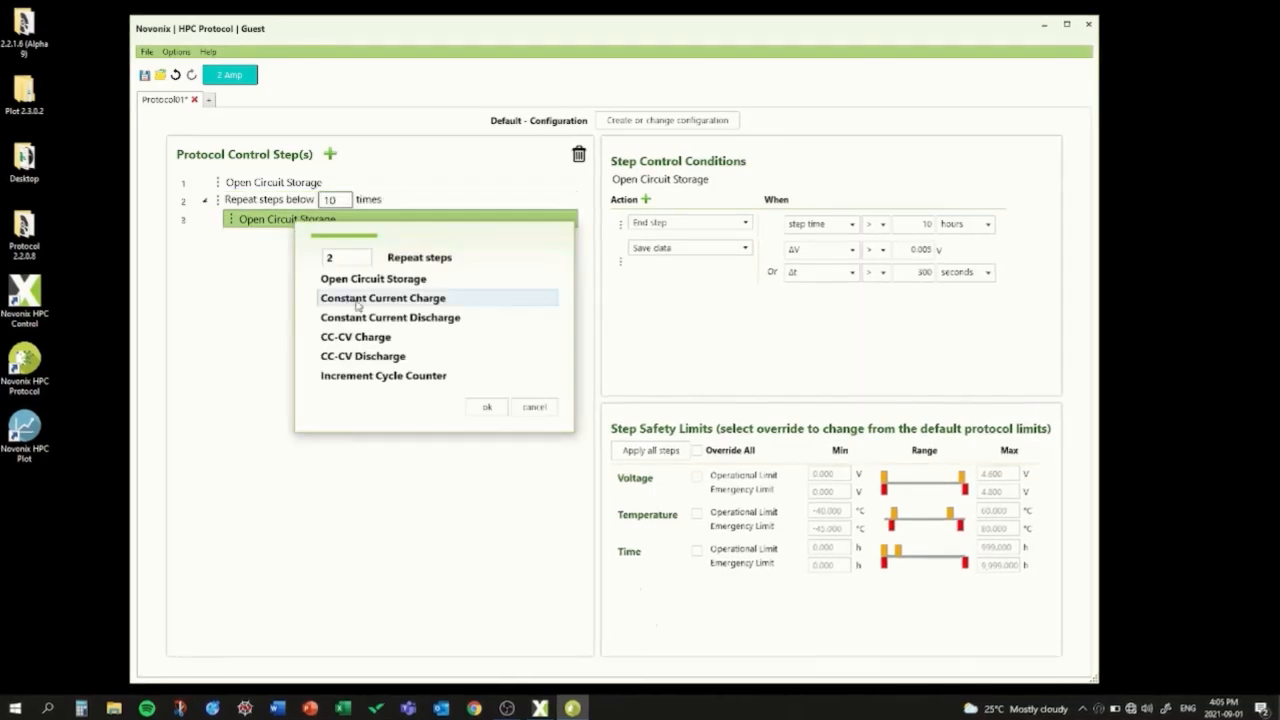
left_click(356, 299)
type("10")
Step: Add storage, a C/10 discharge to 2.8 V and another storage inside the loop, plus a final C/10 charge to 3.5 V outside it
left_click(331, 155)
left_click(330, 154)
left_click(330, 154)
left_click(298, 220)
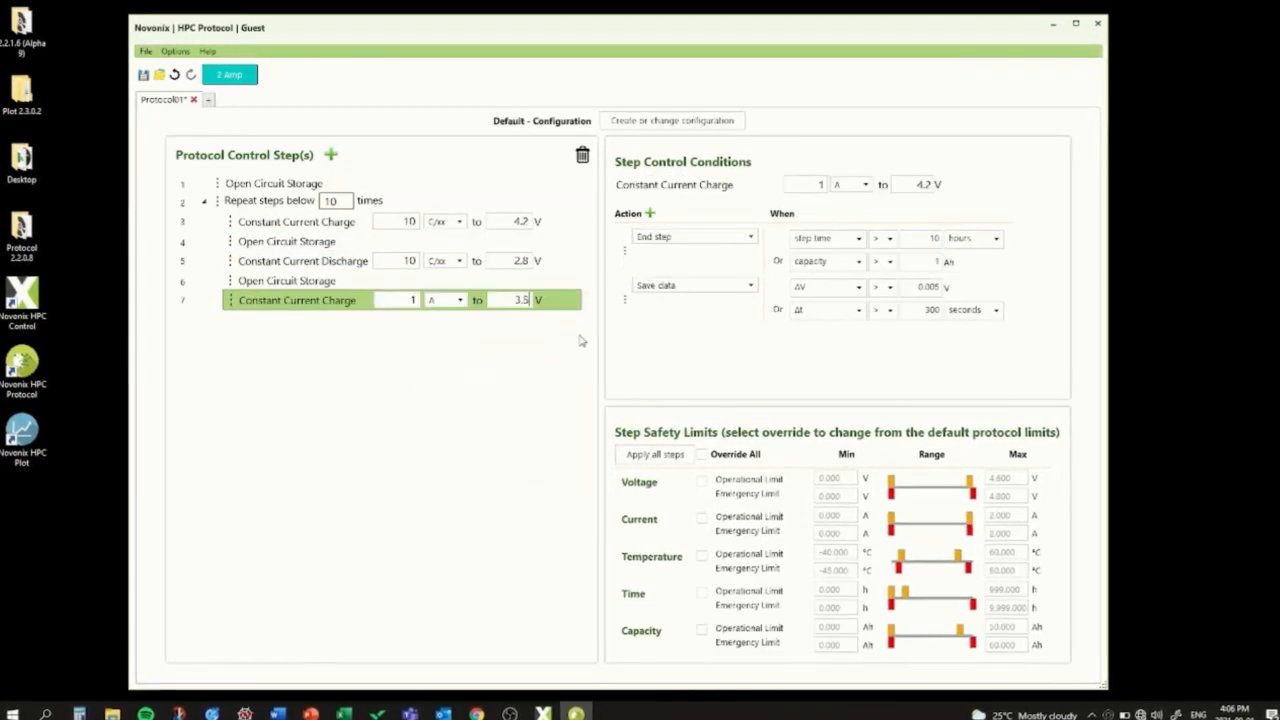
type("103.5")
left_click_drag(231, 300, 201, 316)
Step: Set the first Open Circuit Storage step to end after a step time of 5 minutes
left_click(274, 183)
type("5")
left_click(993, 225)
Step: Edit the conditions of the cycling steps, ending the discharge at 12 hours or 3.5 Ah and saving its data every 10 seconds
left_click(297, 222)
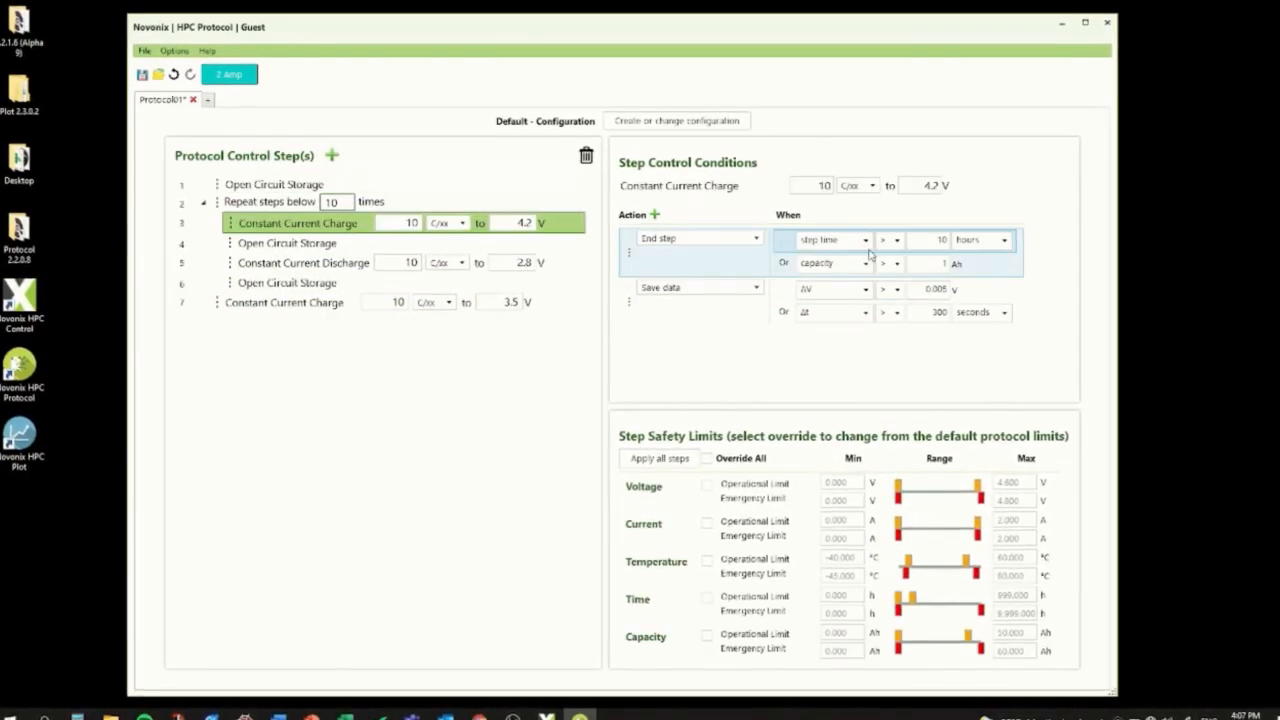
left_click(850, 310)
left_click(288, 244)
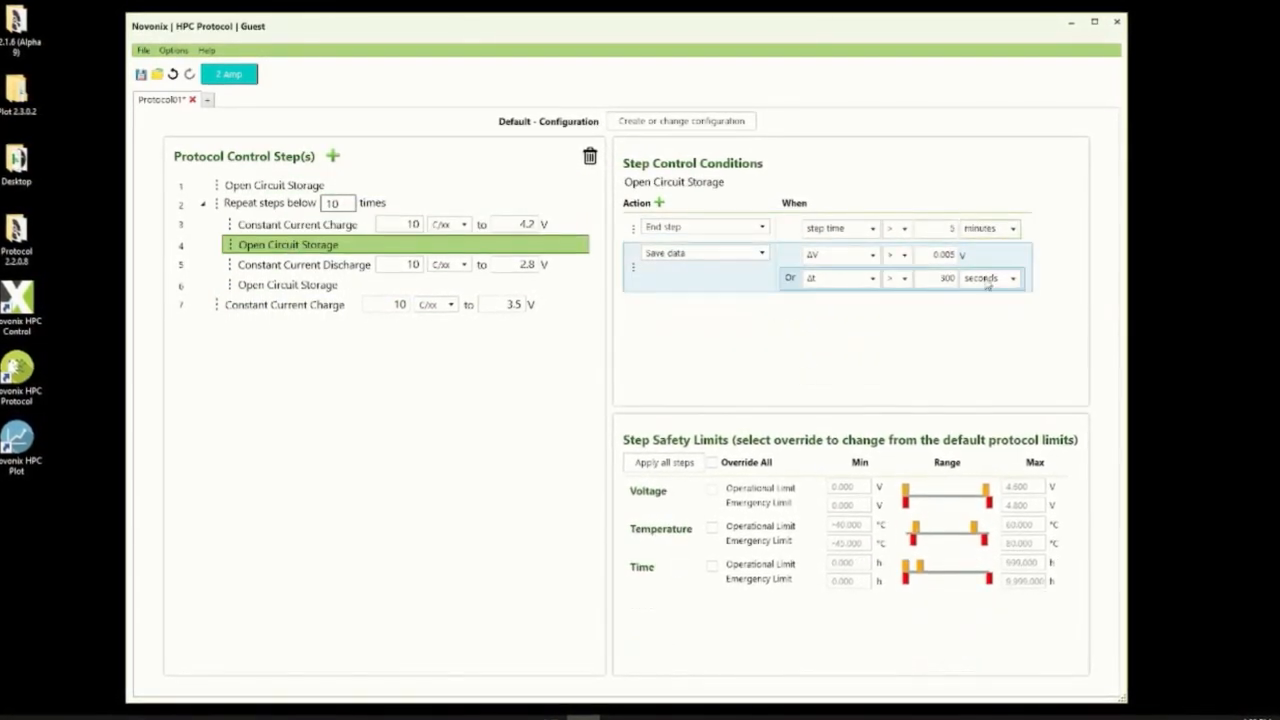
left_click(304, 264)
left_click(285, 304)
Step: Copy the Constant Current Discharge step and paste it before the repeat loop
right_click(265, 310)
right_click(265, 270)
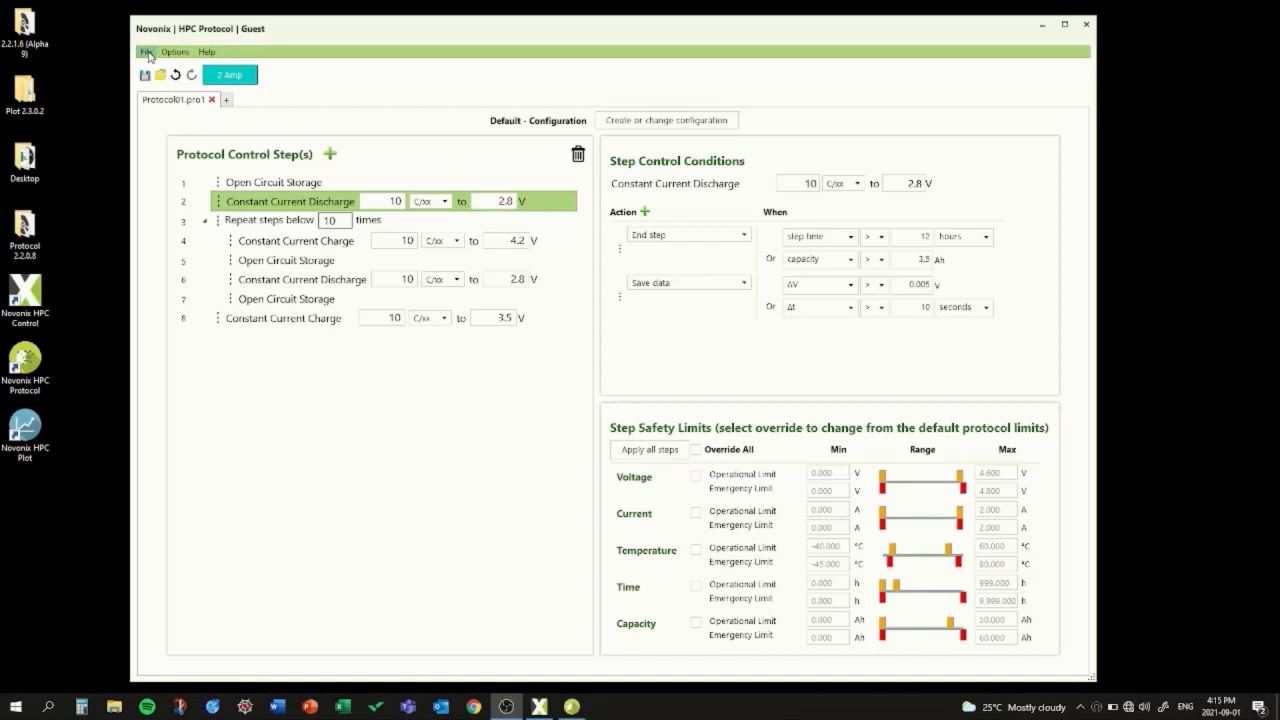
Step: Save the protocol as C10_28V_42V_test in the Protocols folder
left_click(147, 53)
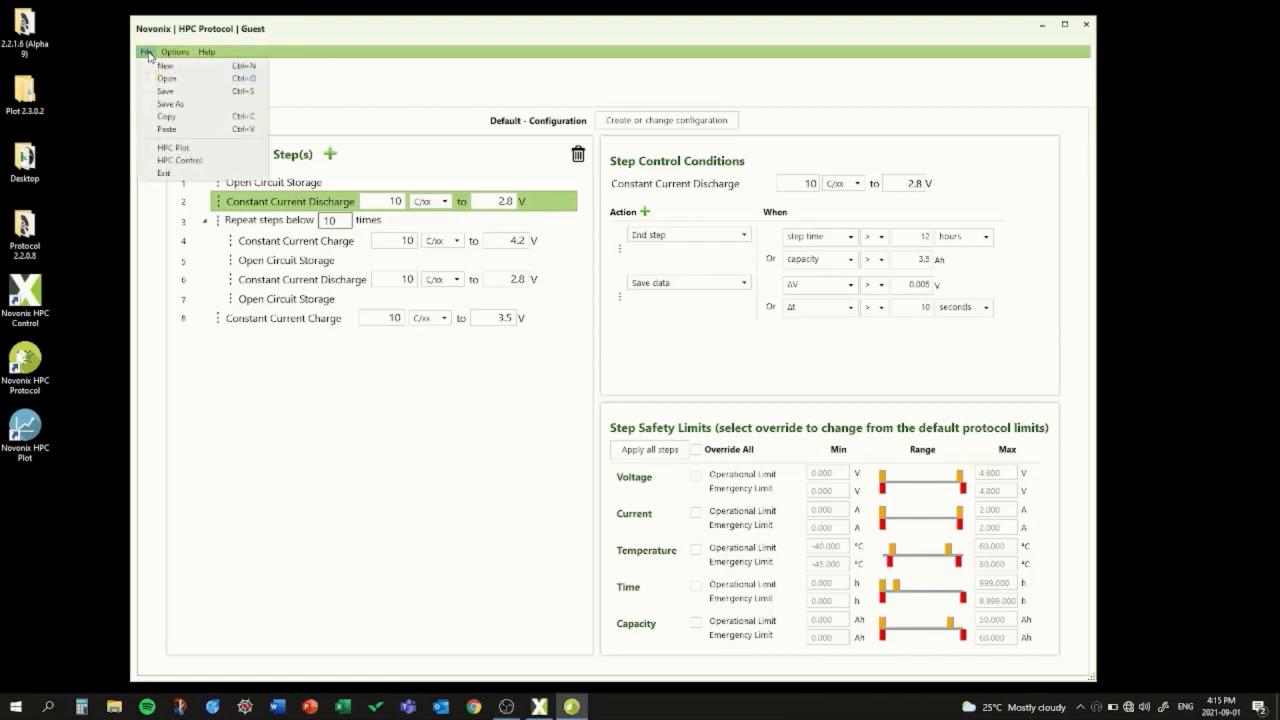
left_click(157, 104)
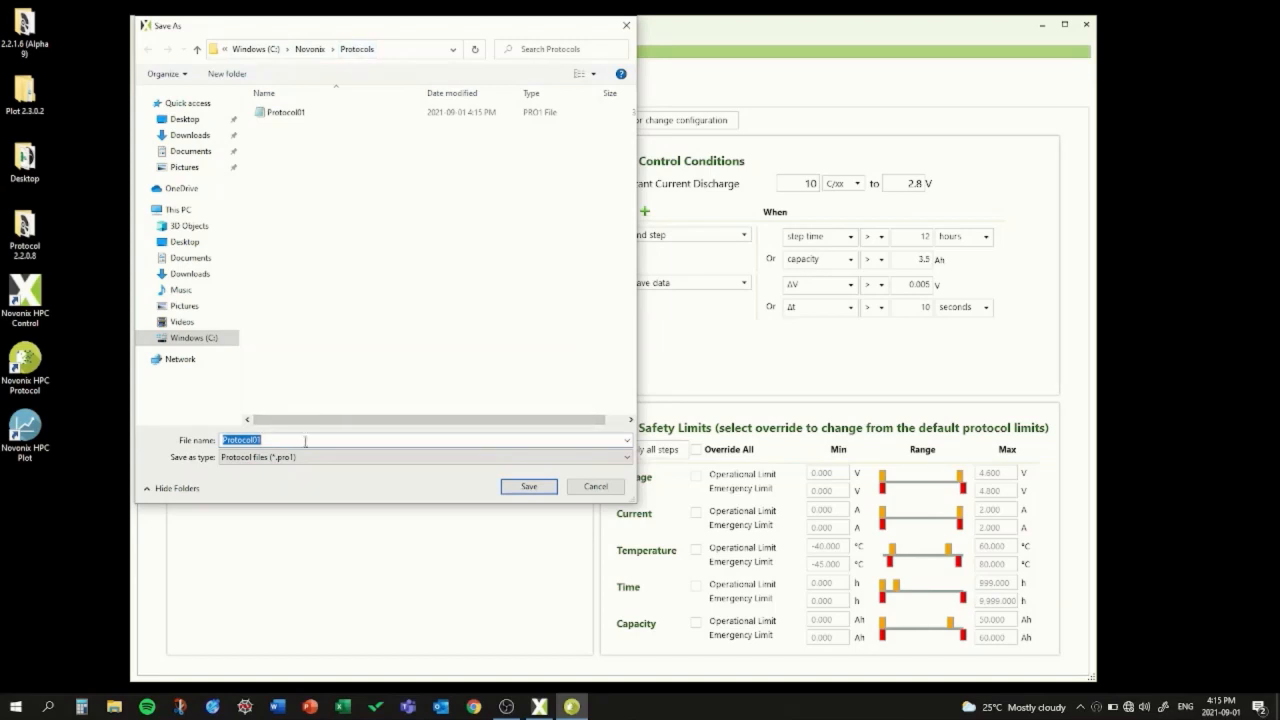
type("C10_28V_42V_test")
left_click(542, 490)
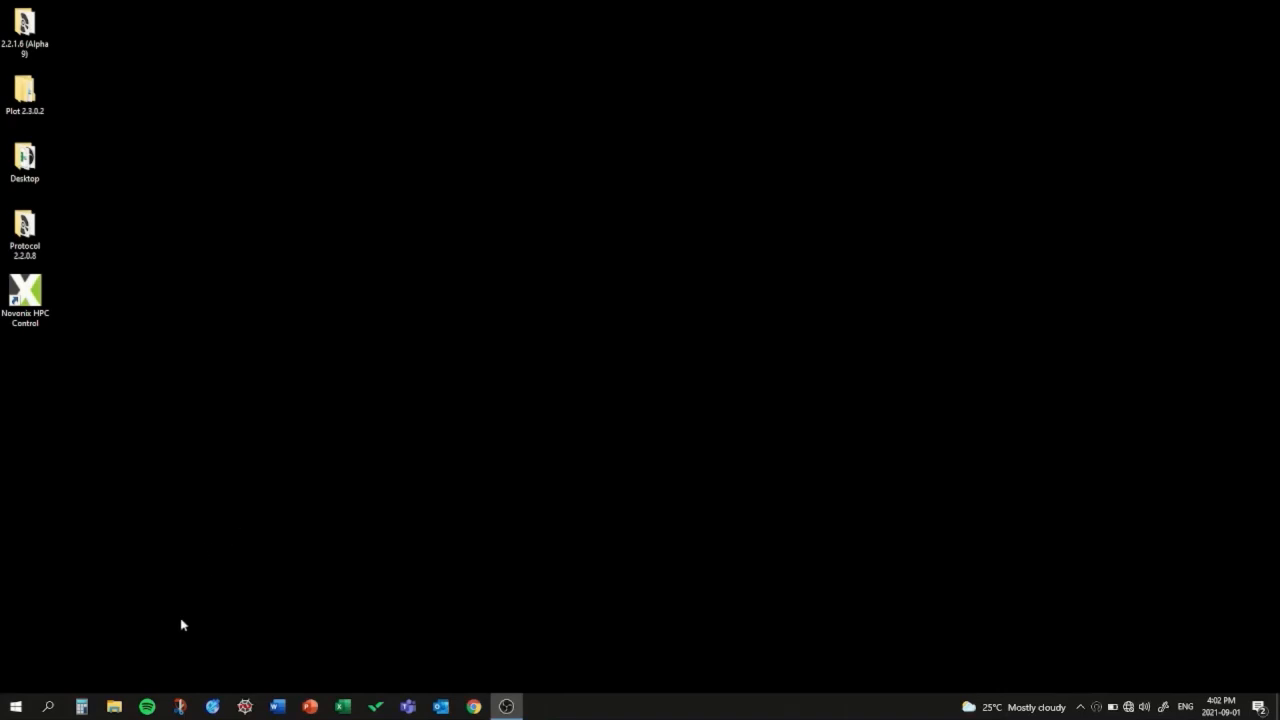
Step: Open Novonix HPC Control and decline restarting the previously running channels
left_click(47, 707)
type("hpc")
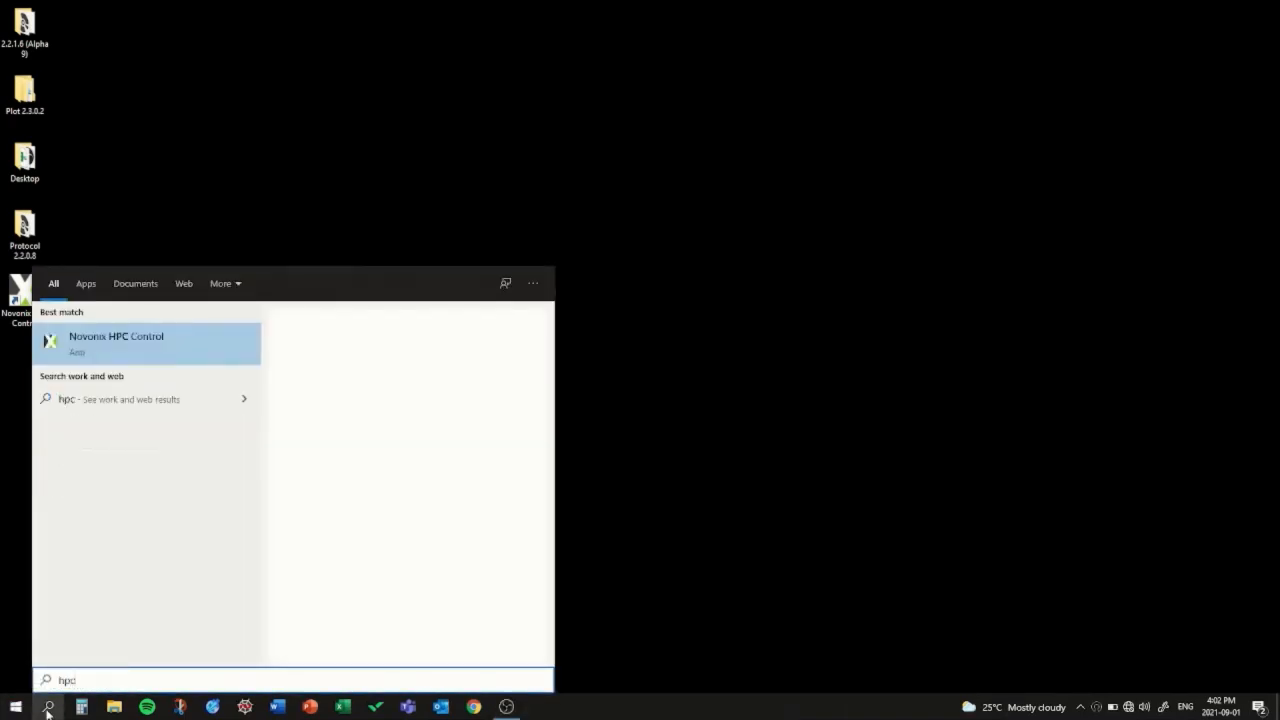
key("Return")
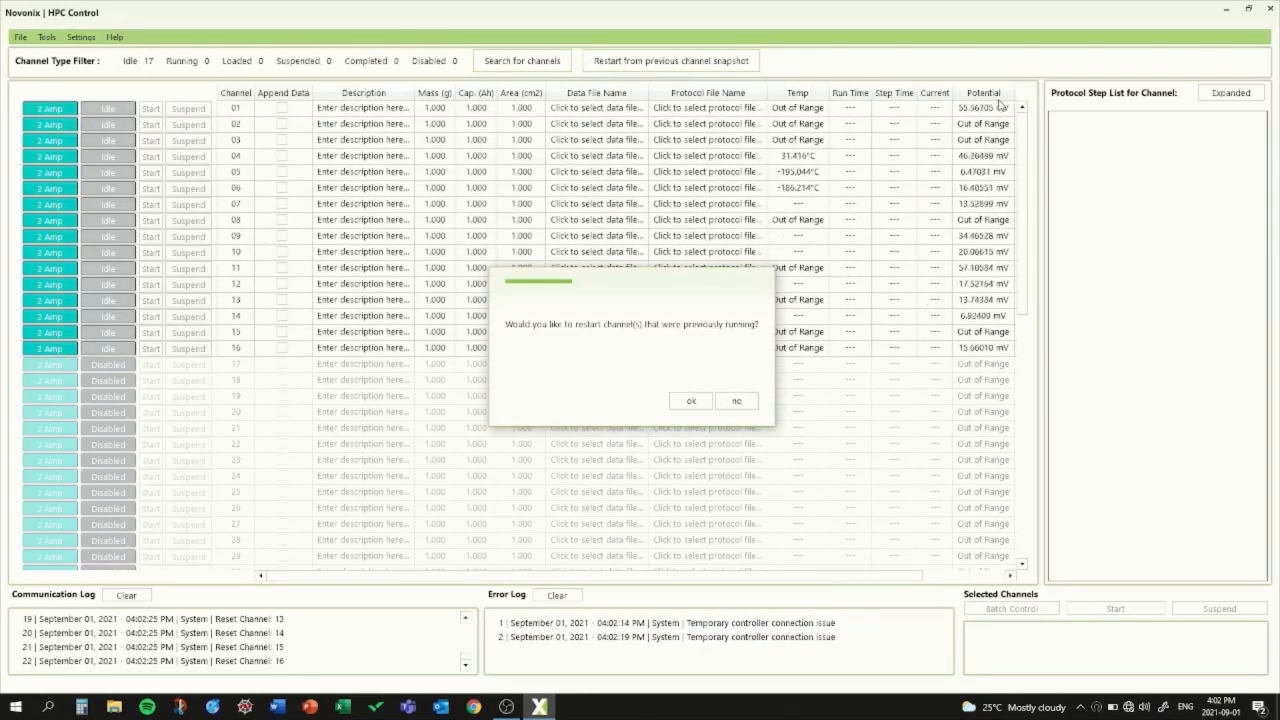
left_click(734, 403)
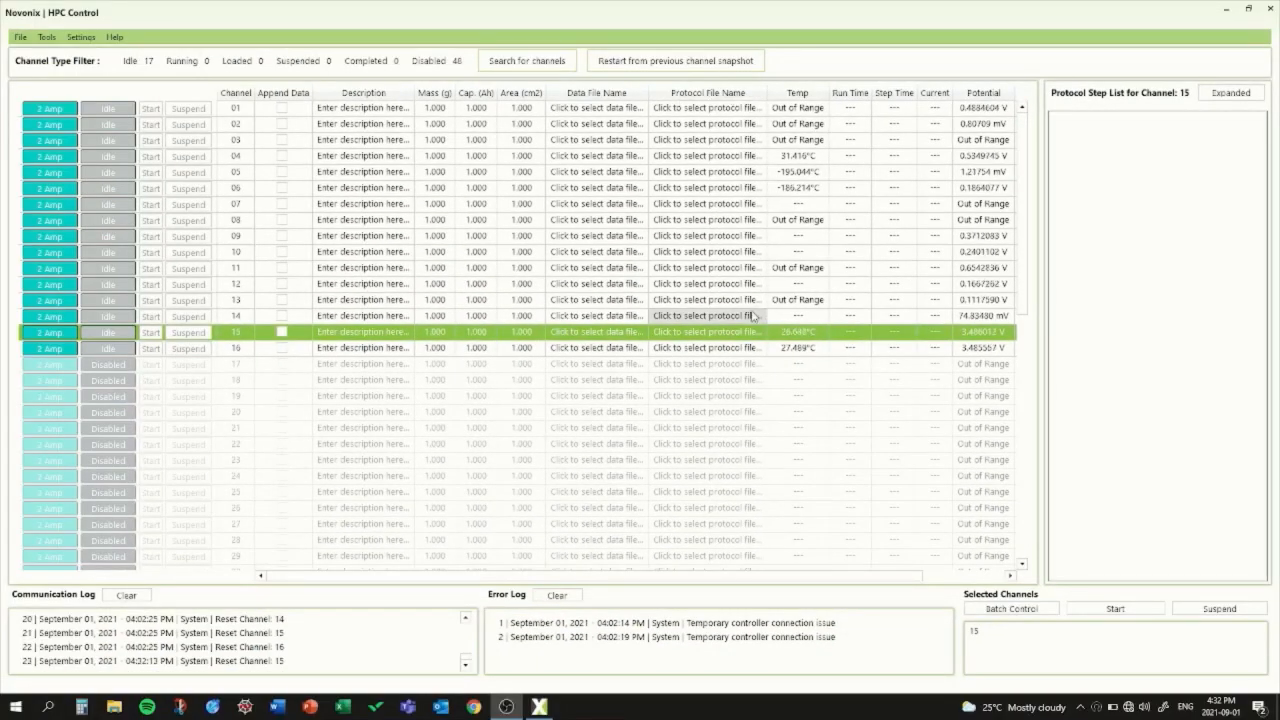
Step: Assign the protocol file C10_28V_42V_test to channels 15 and 16
left_click(730, 336)
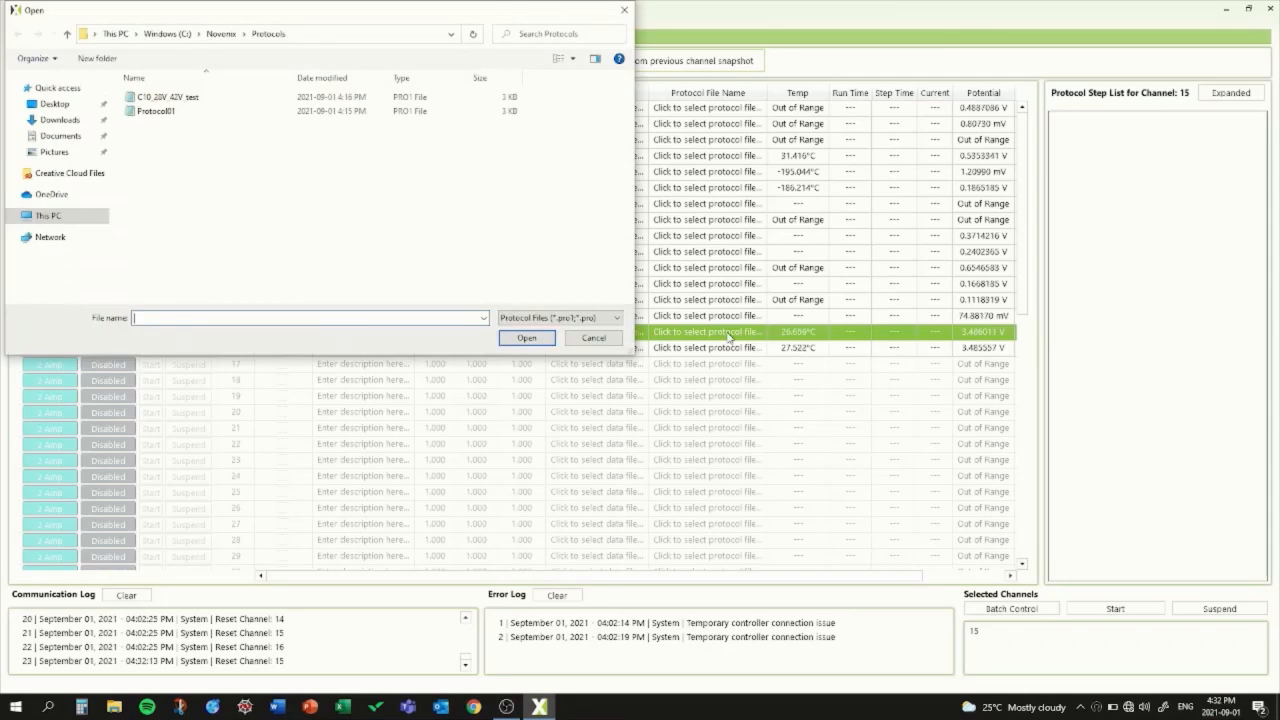
double_click(165, 97)
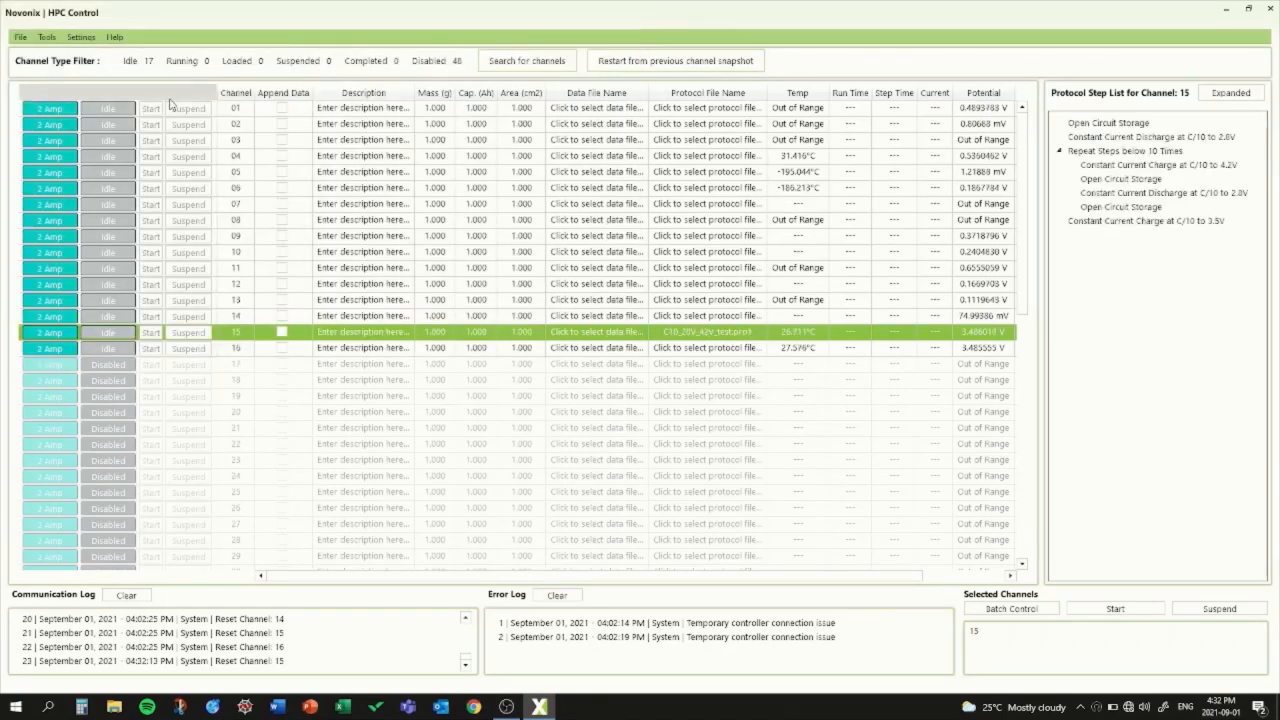
left_click(735, 349)
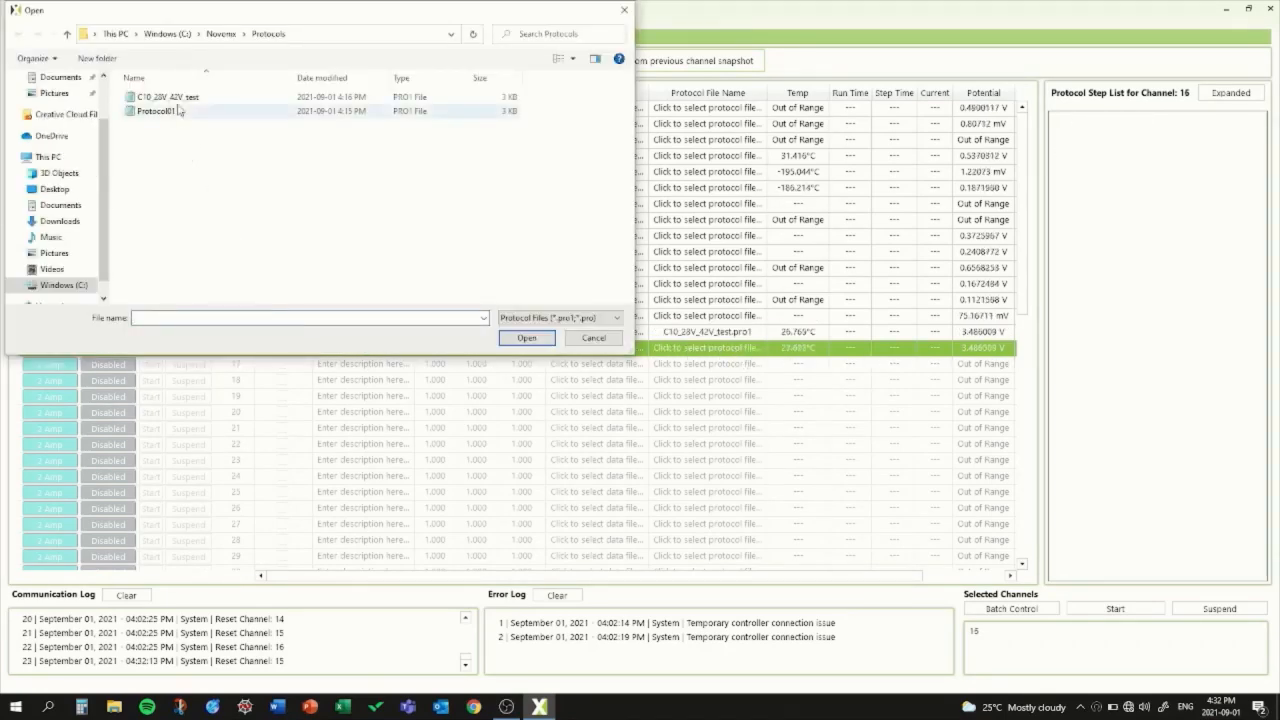
double_click(165, 97)
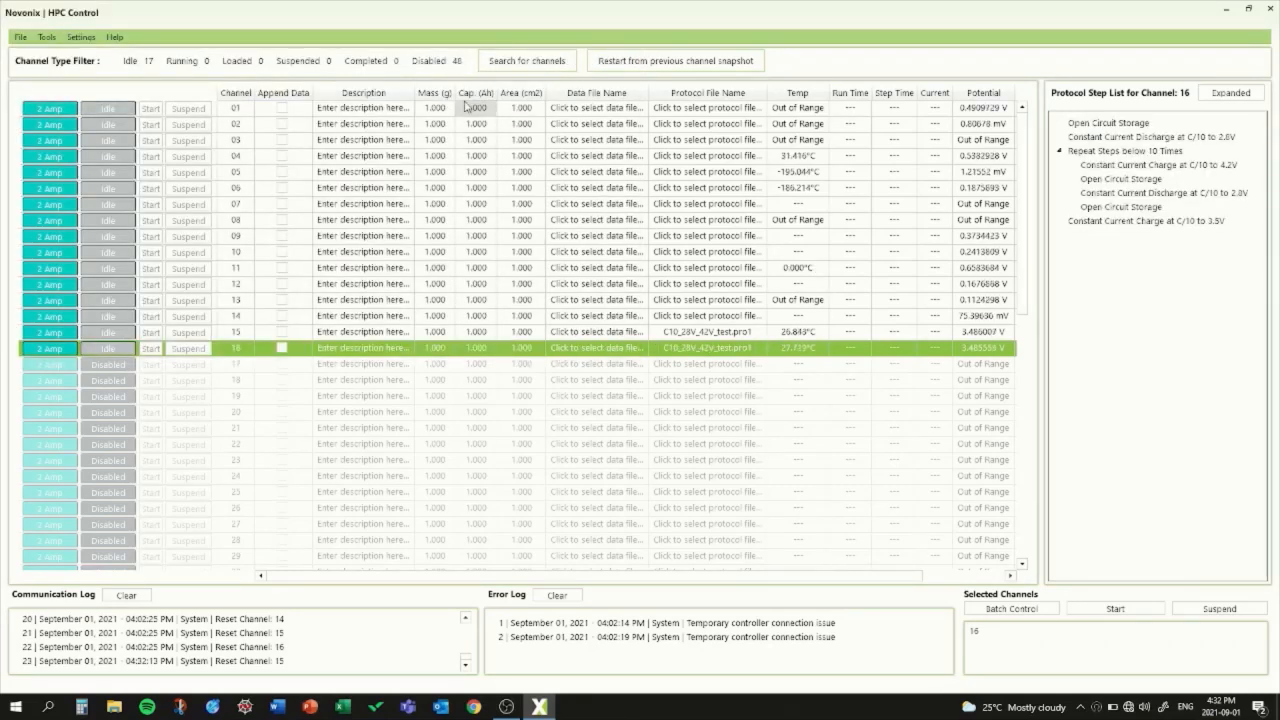
Step: Set the cell capacity of channels 15 and 16 to 3.2 Ah
left_click(479, 340)
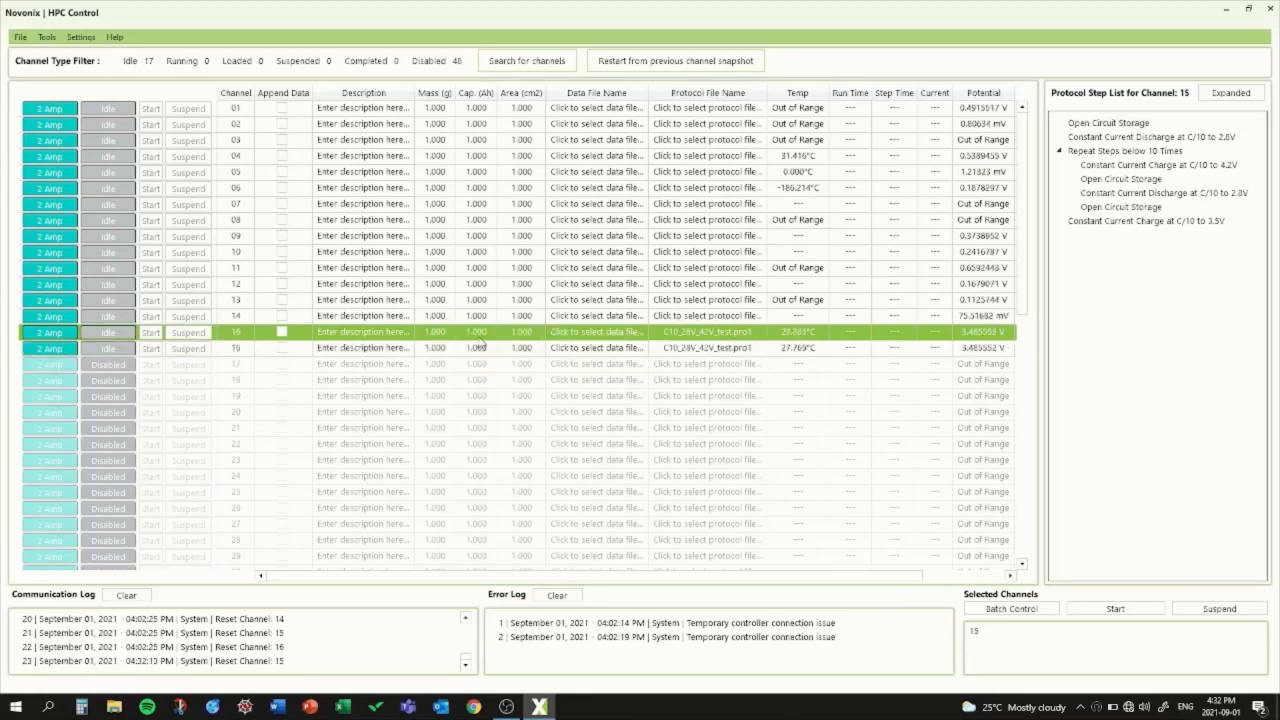
left_click(479, 338)
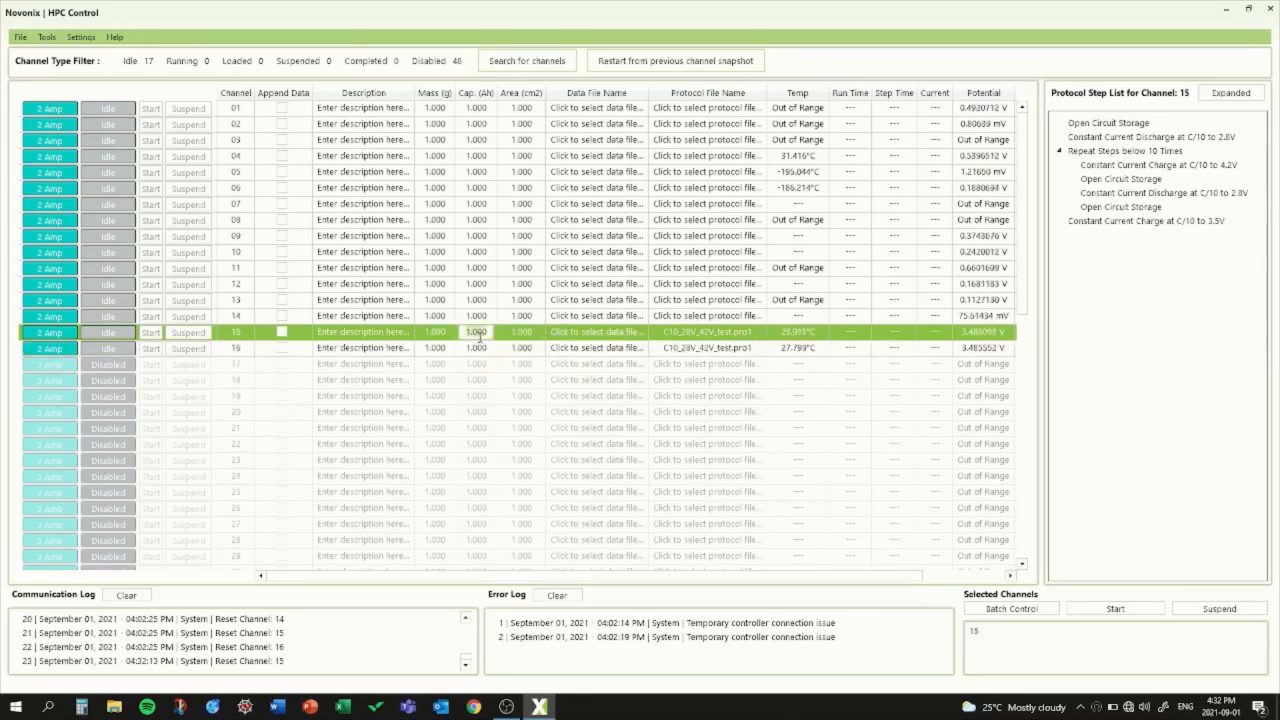
type("3.2")
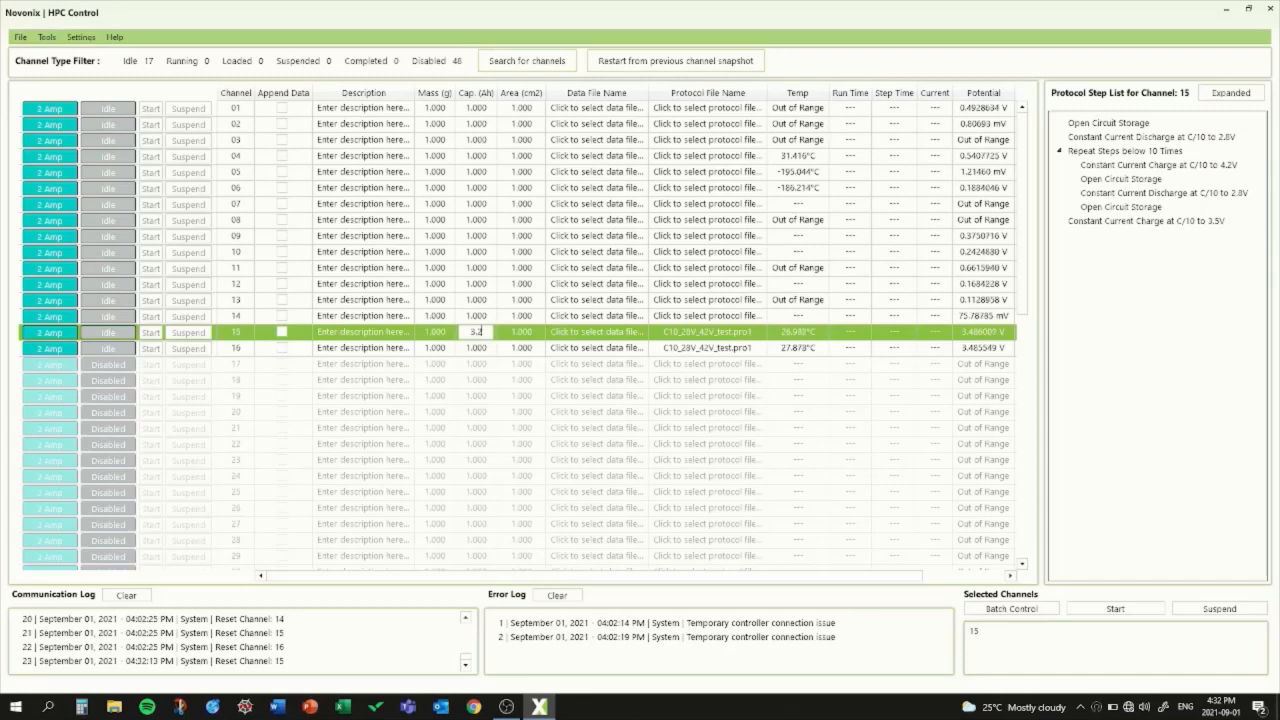
left_click(482, 354)
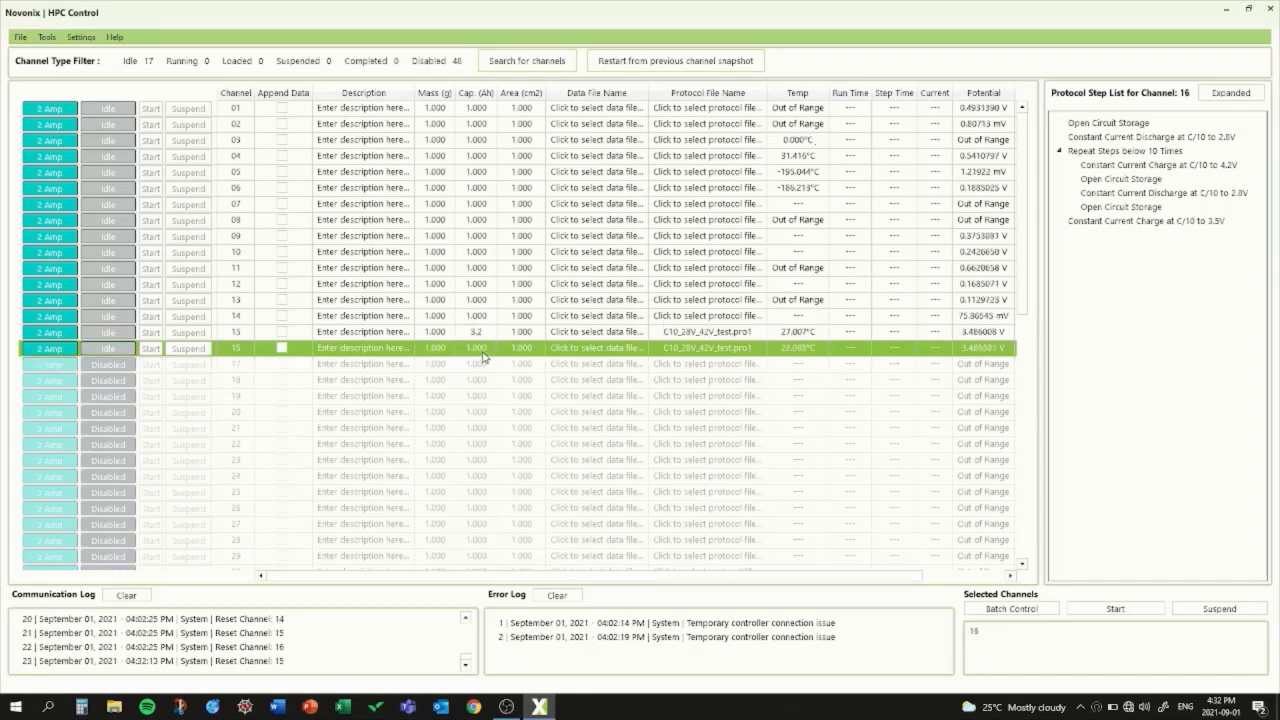
left_click(482, 354)
type("3.2")
Step: Create data files 210901_42V_test_1 for channel 15 and 210901_42V_test_2 for channel 16 in the Novonix Data folder
left_click(612, 337)
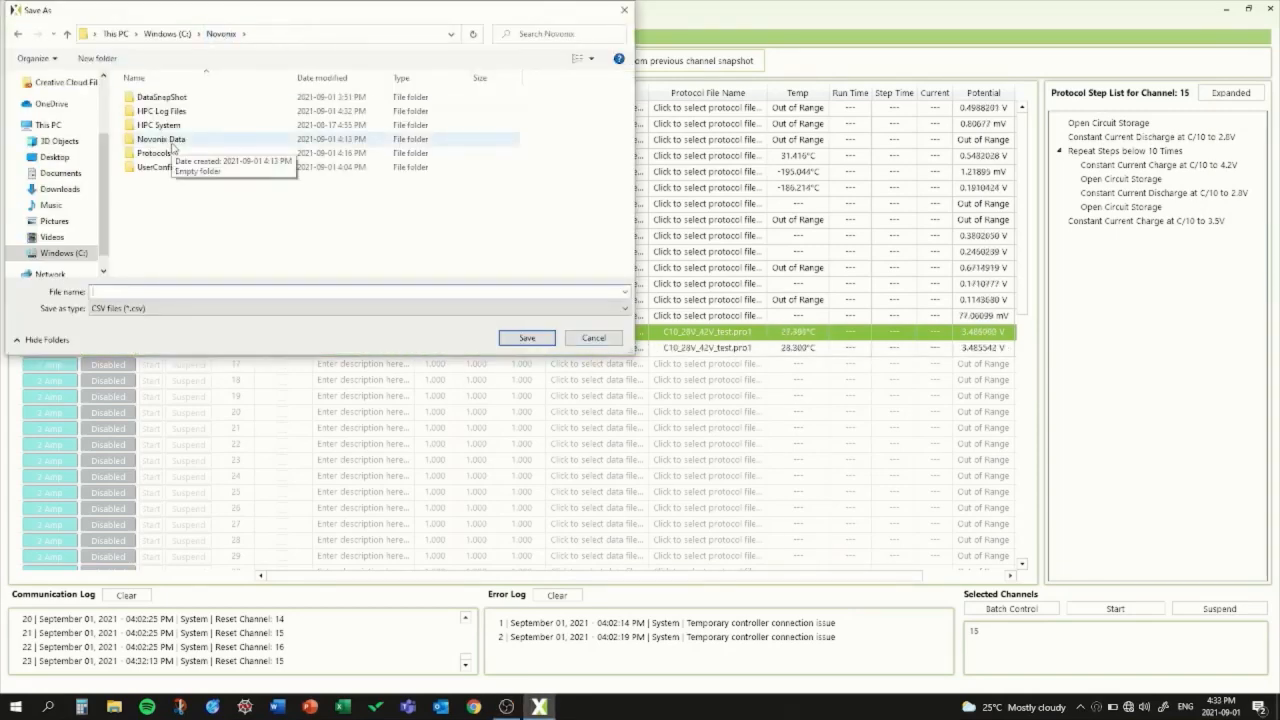
double_click(232, 152)
type("210901_42V_test_2")
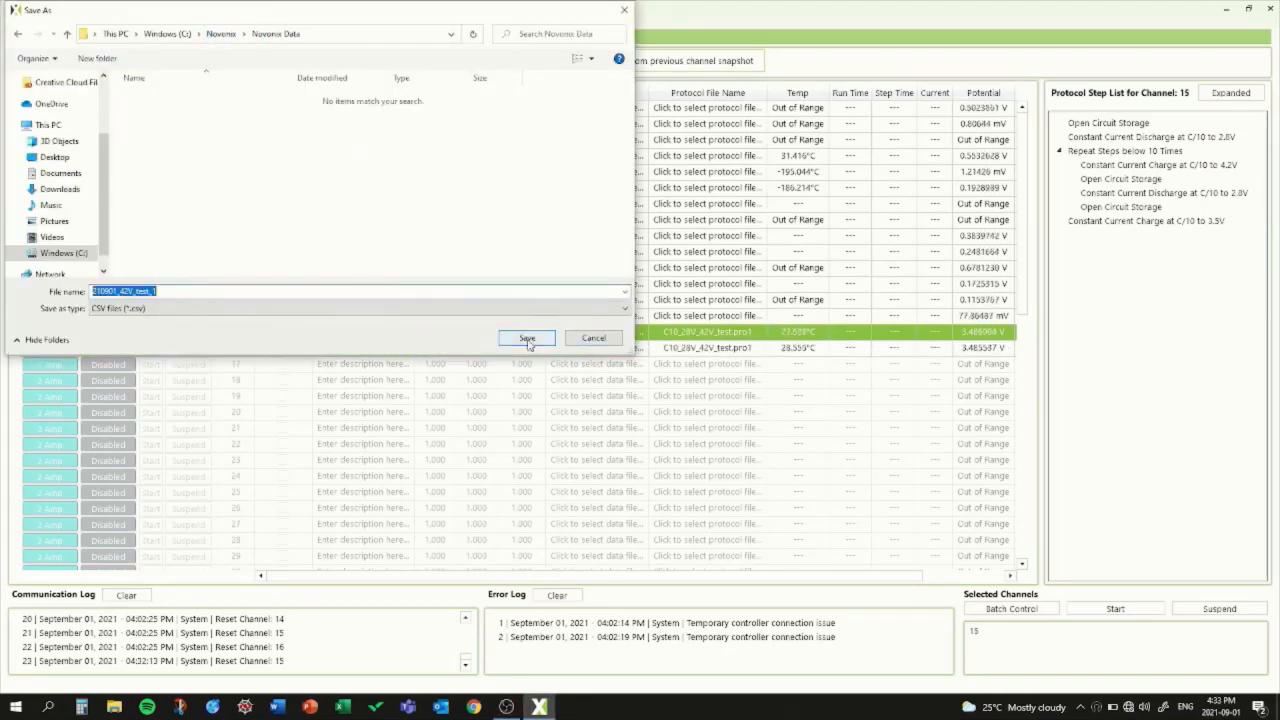
left_click(527, 337)
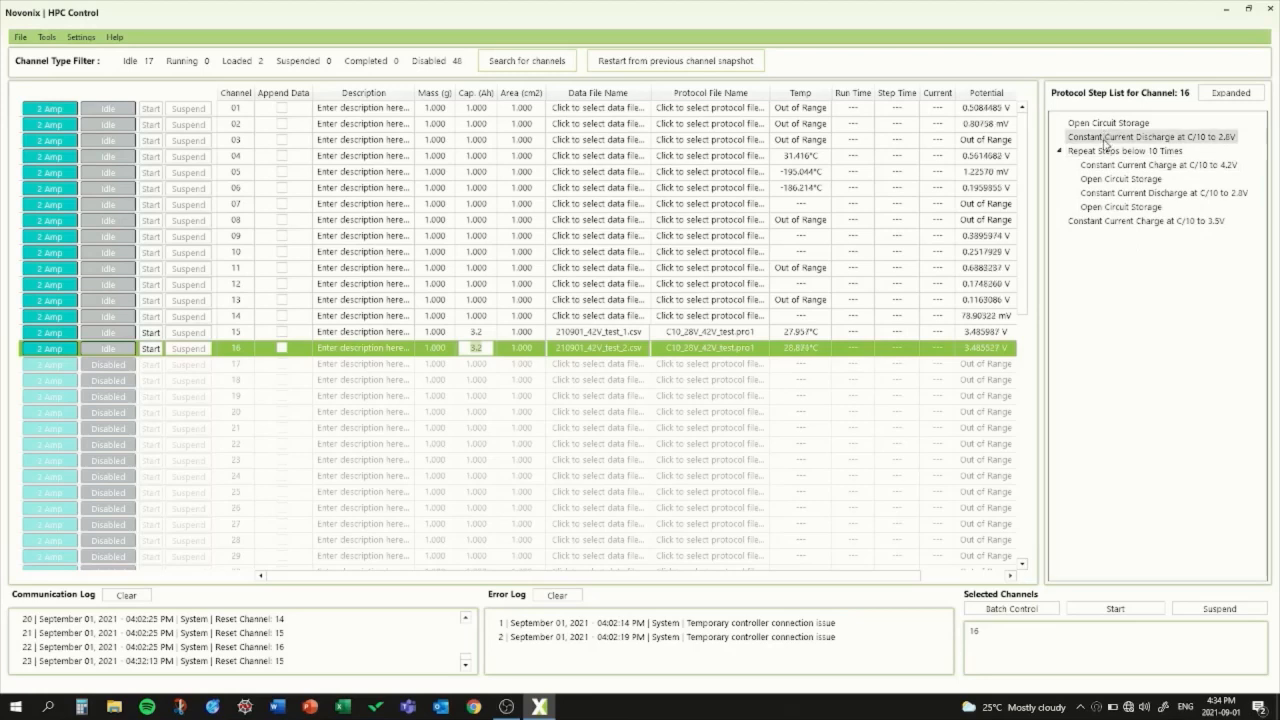
Step: Examine the conditions of channel 16's first Constant Current Discharge step, then close them
double_click(1106, 138)
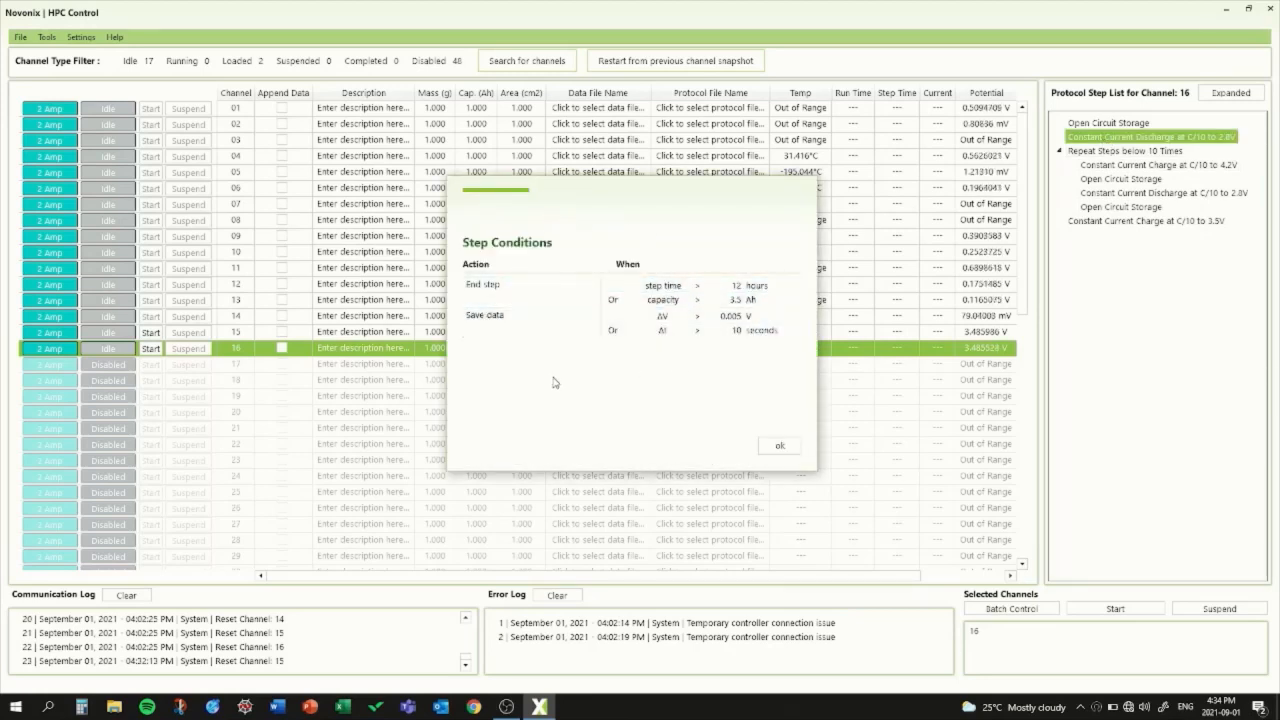
left_click(779, 446)
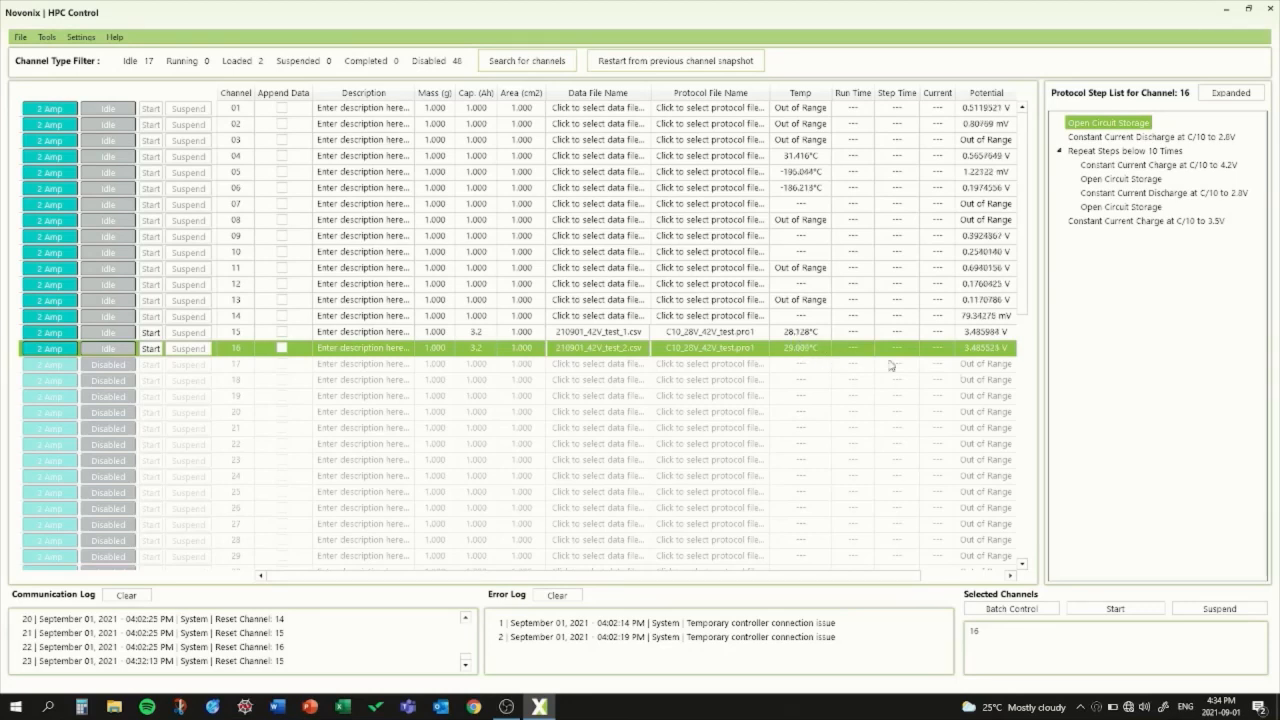
Step: Start the tests on channels 15 and 16
left_click(151, 333)
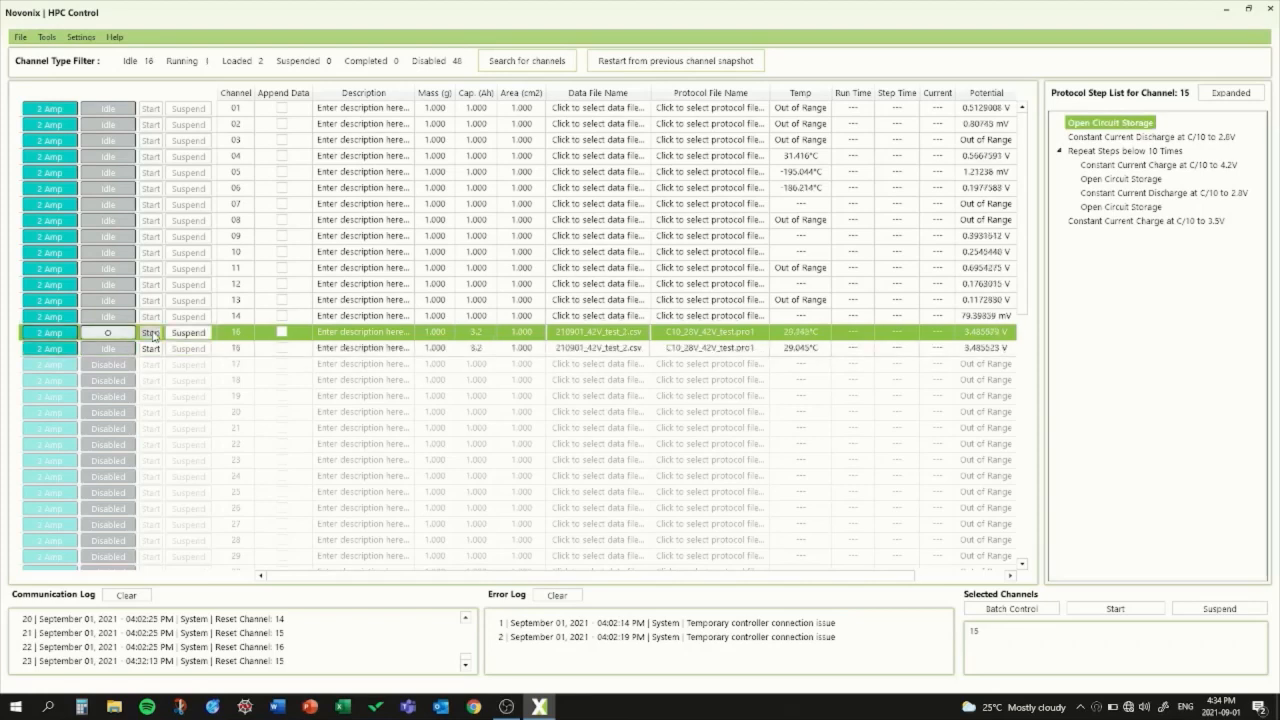
left_click(150, 350)
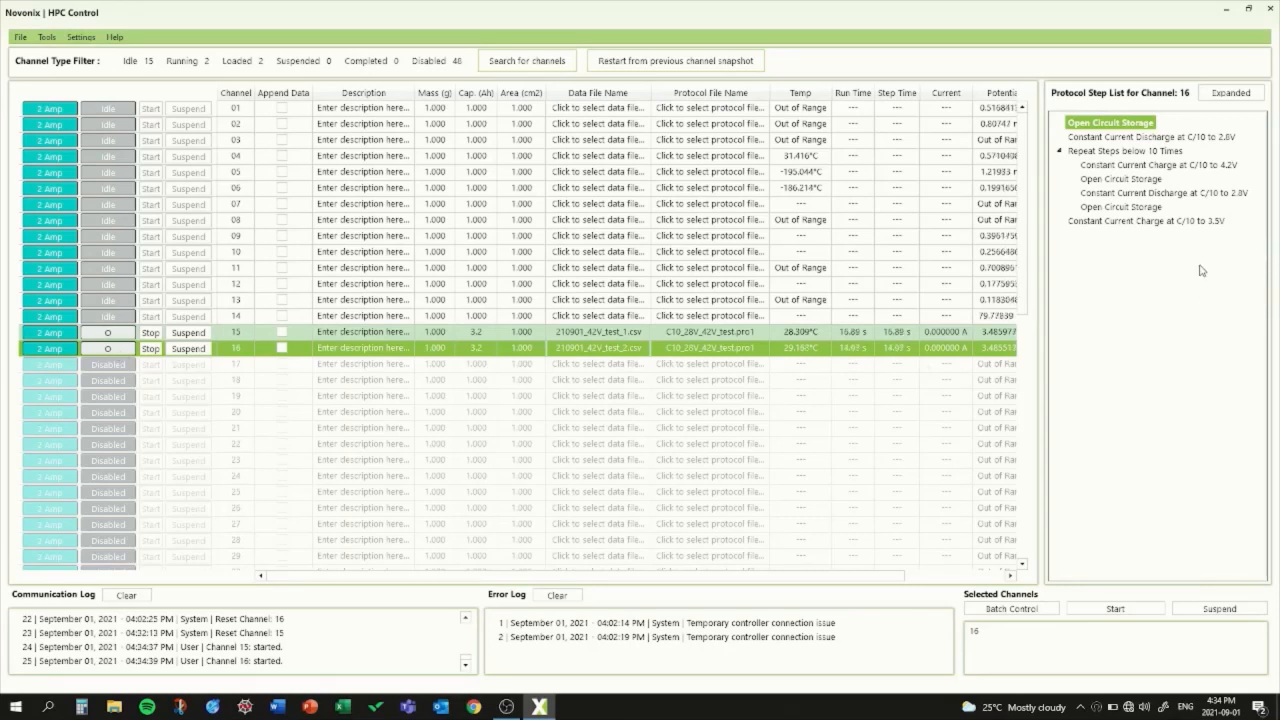
Step: Make channel 15 jump immediately to its first Constant Current Discharge step at C/10 to 2.8 V
left_click(788, 333)
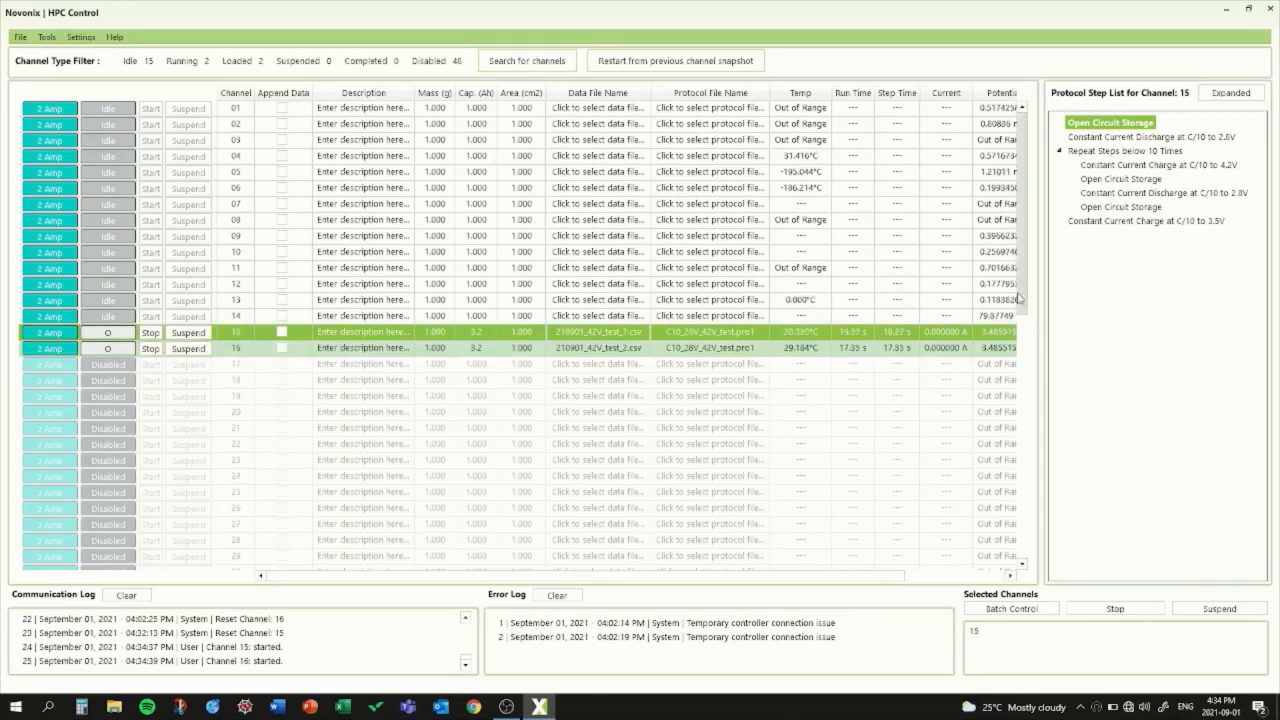
right_click(1134, 142)
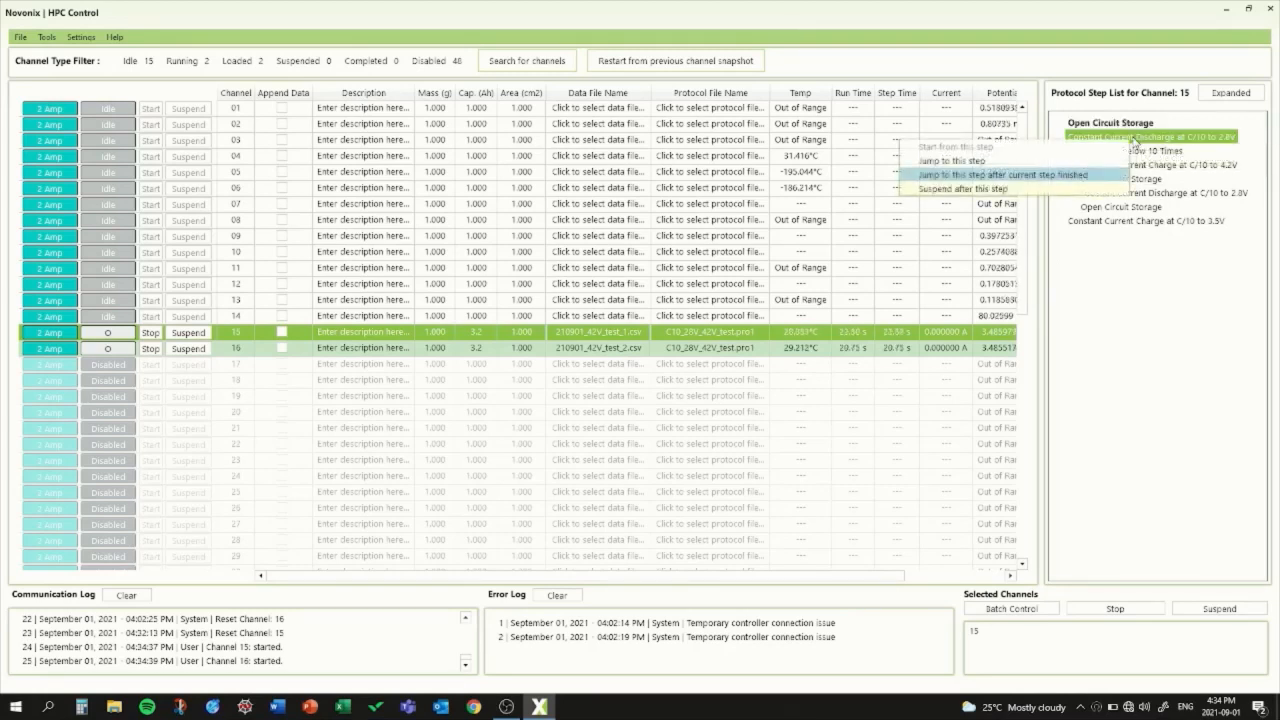
left_click(991, 163)
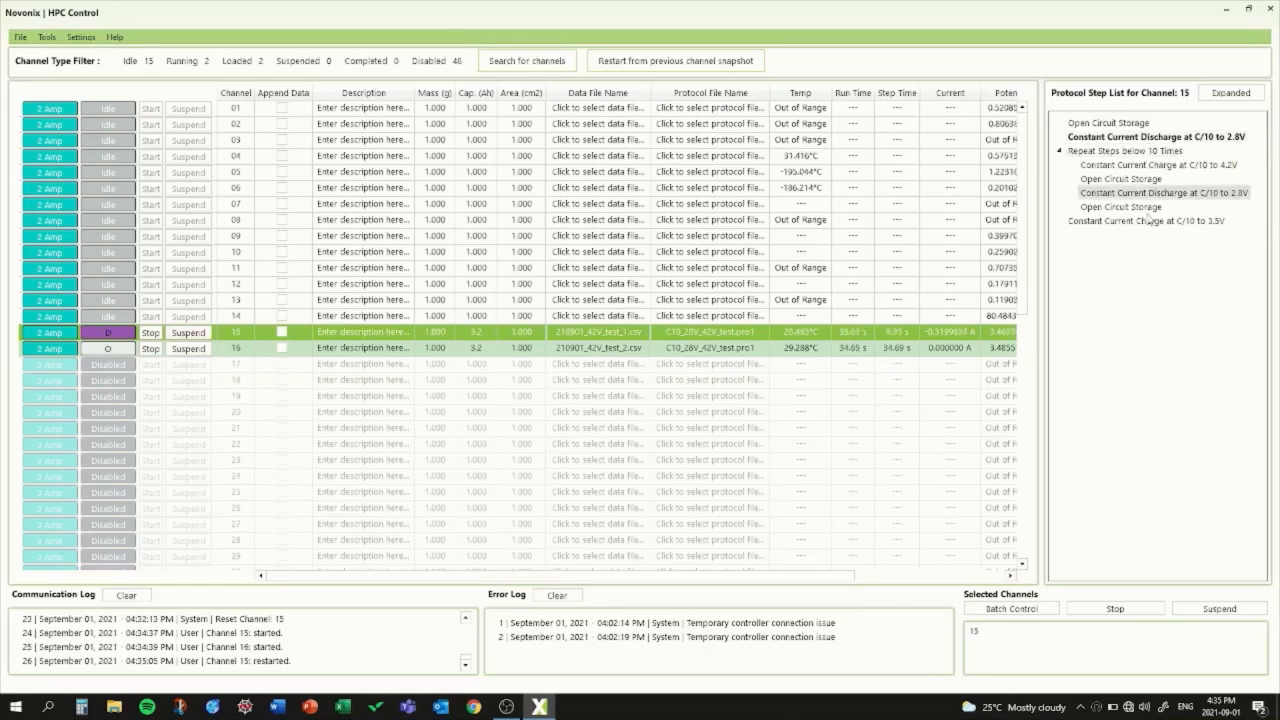
left_click_drag(683, 576, 724, 582)
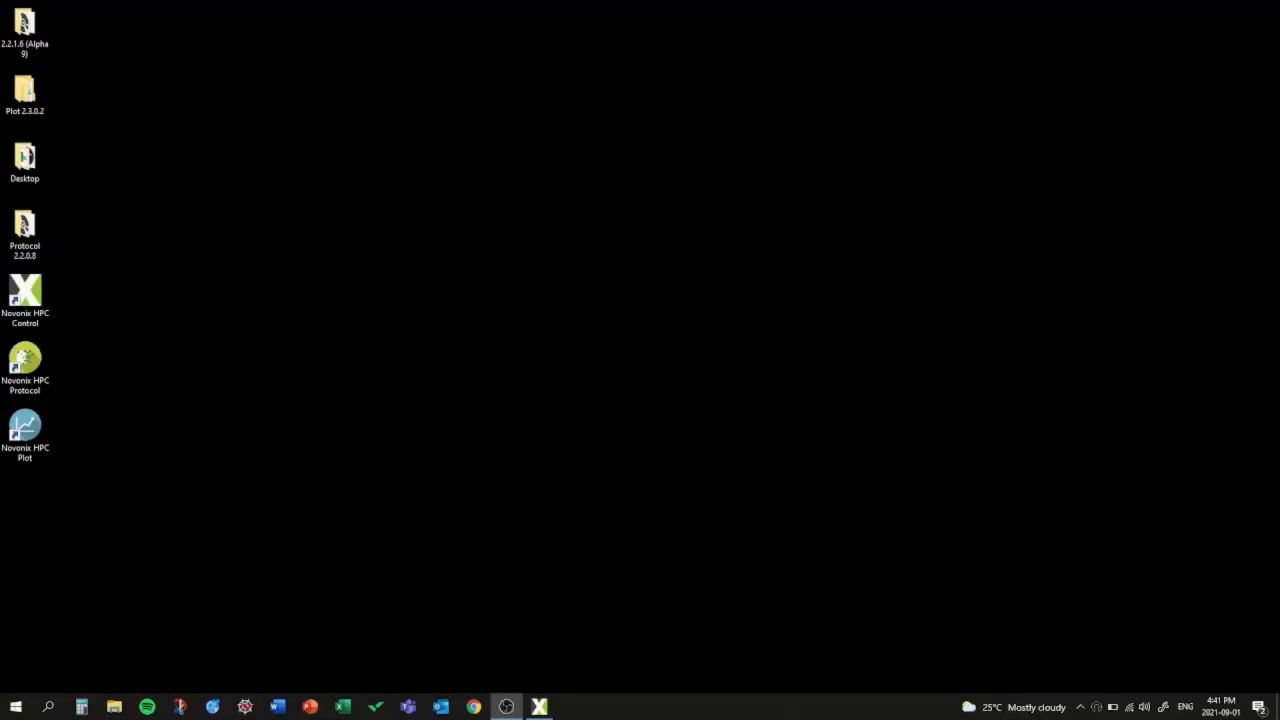
Step: Open Novonix HPC Plot and load the data files 210901_Finished_1 and 210901_Finished_2 from the Novonix Data folder
left_click(42, 435)
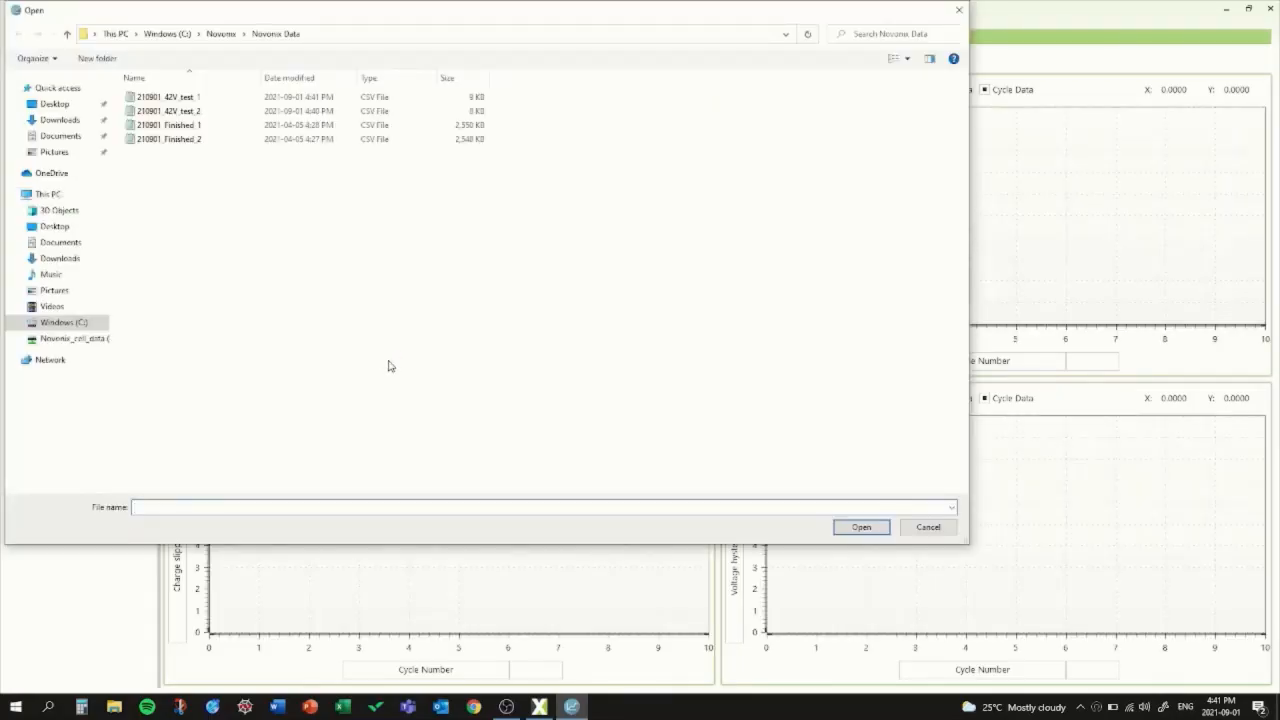
left_click(175, 126)
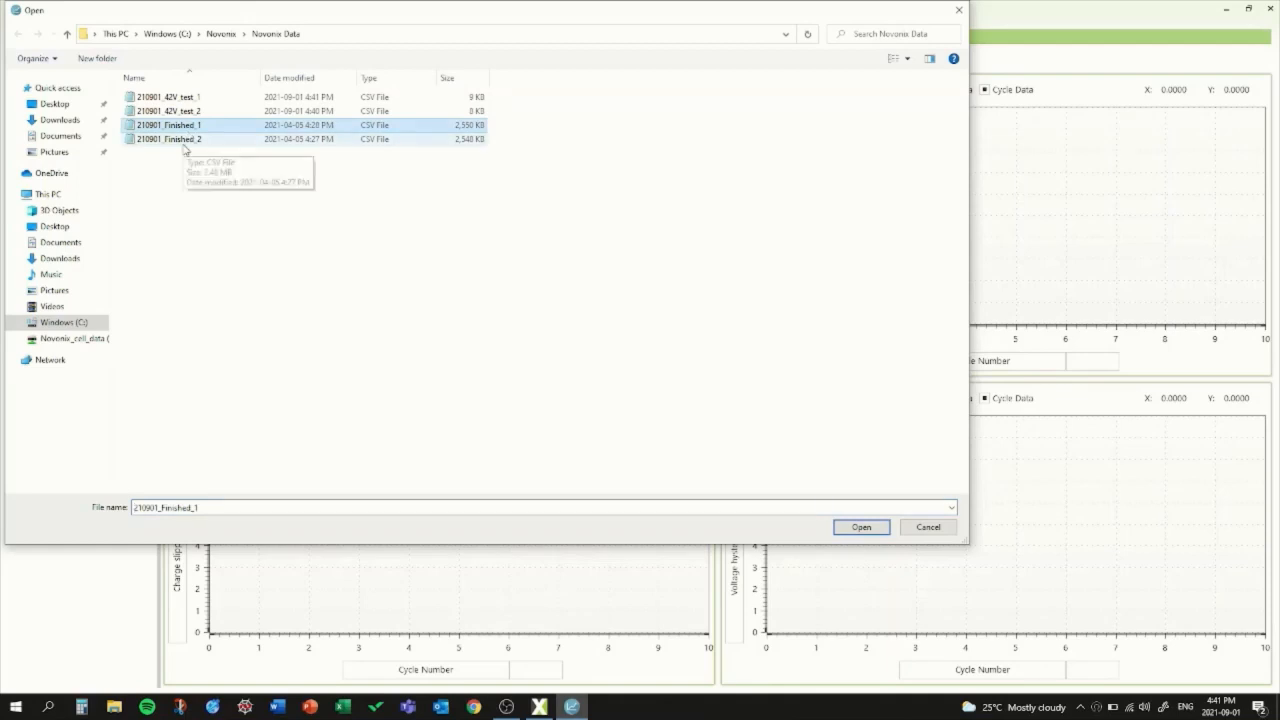
left_click(184, 140, "ctrl")
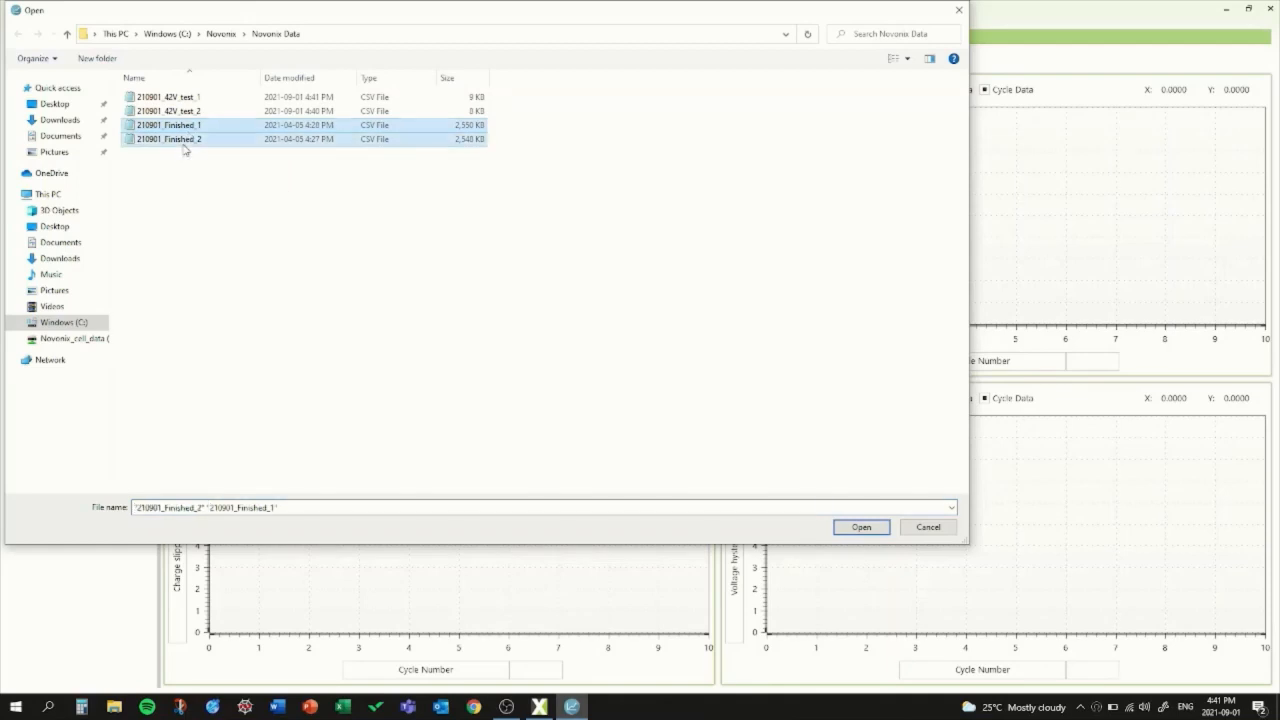
left_click(848, 528)
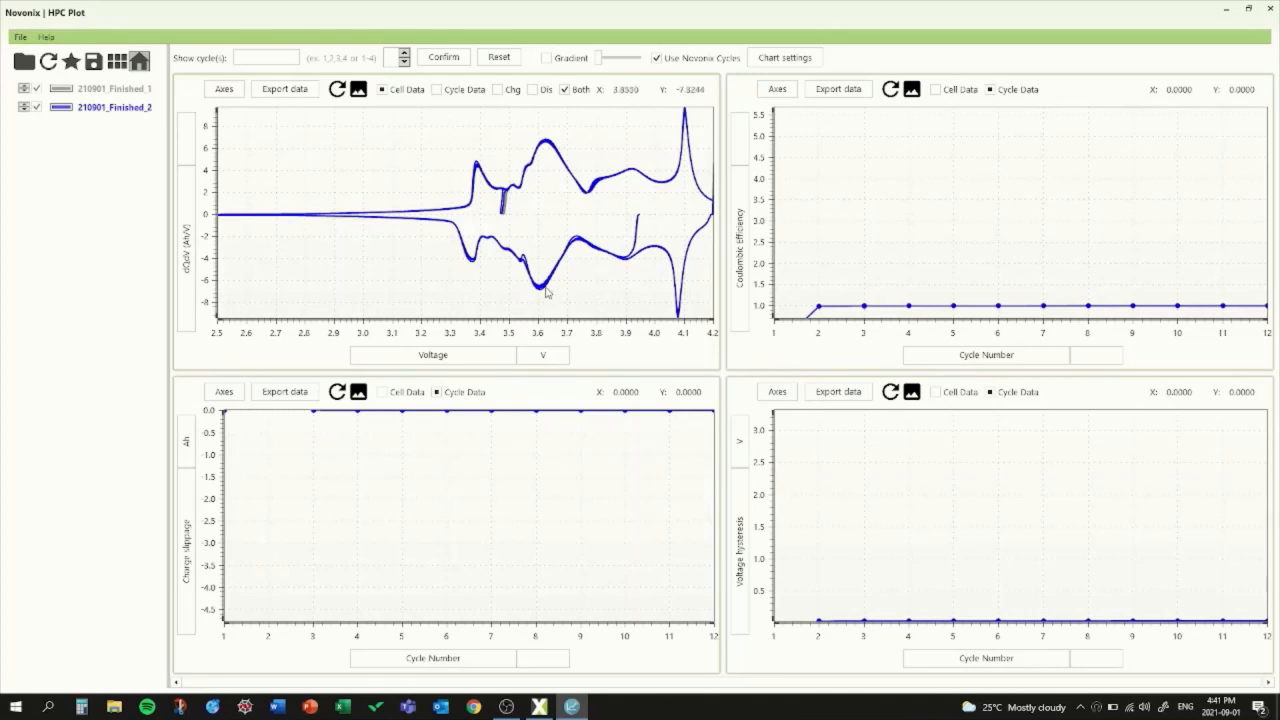
Step: Set the dQ/dV chart's vertical axis to Voltage and its horizontal axis to Run Time
left_click(187, 231)
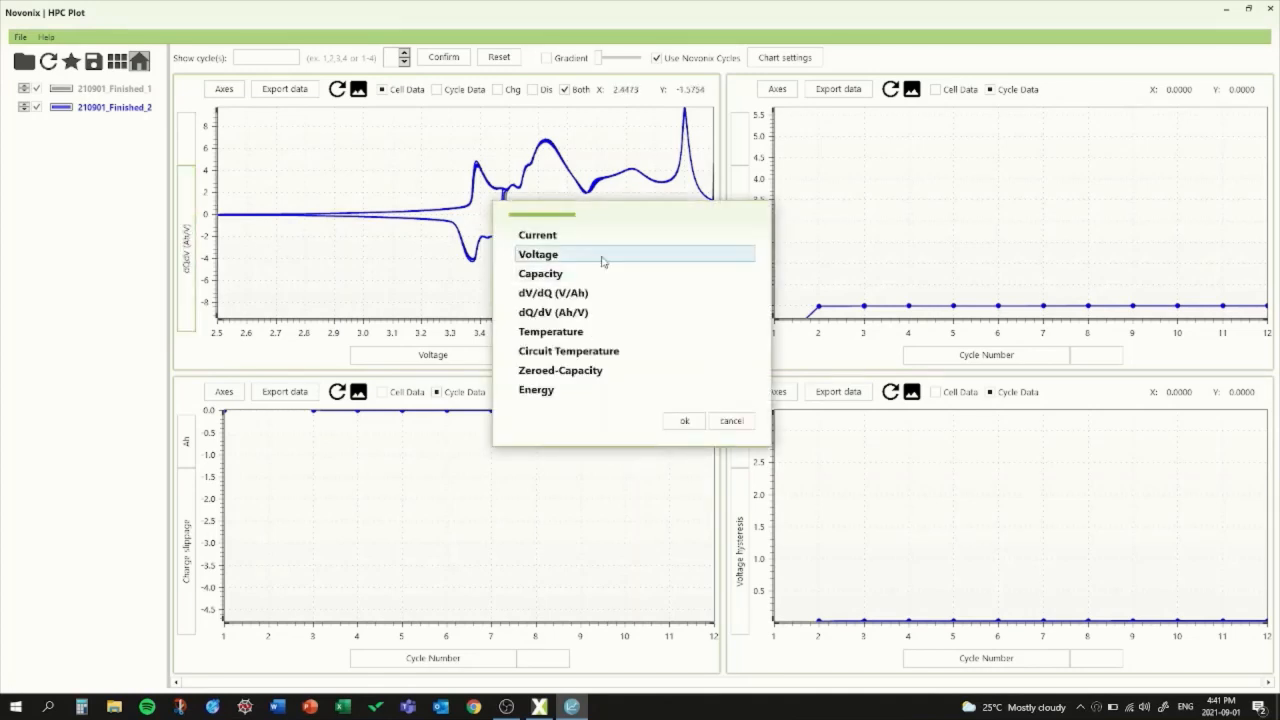
left_click(603, 258)
left_click(684, 420)
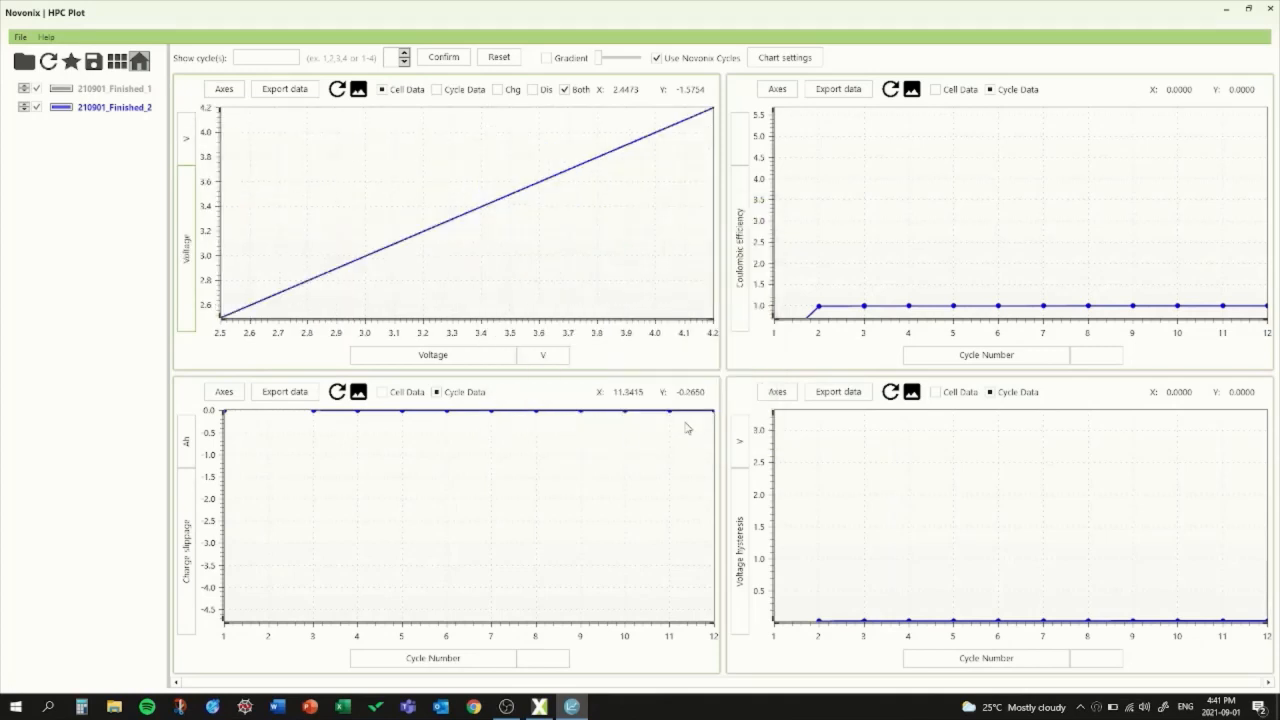
left_click(472, 358)
left_click(540, 236)
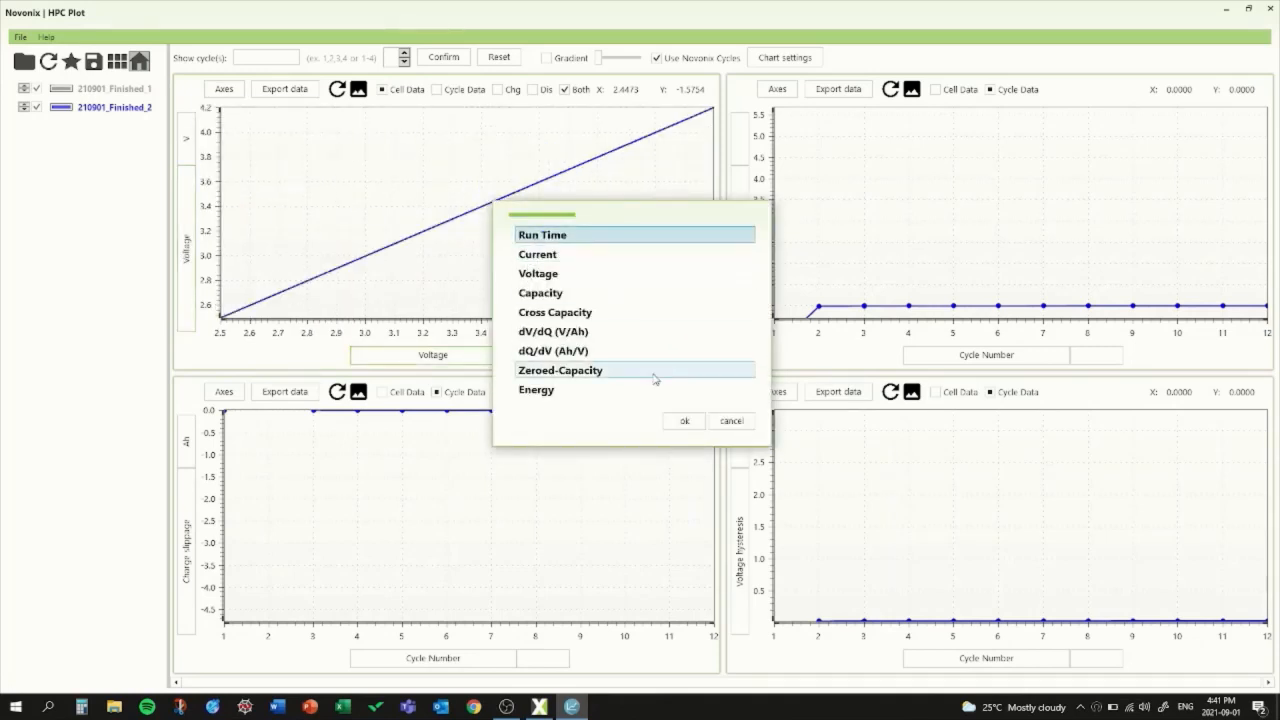
left_click(684, 421)
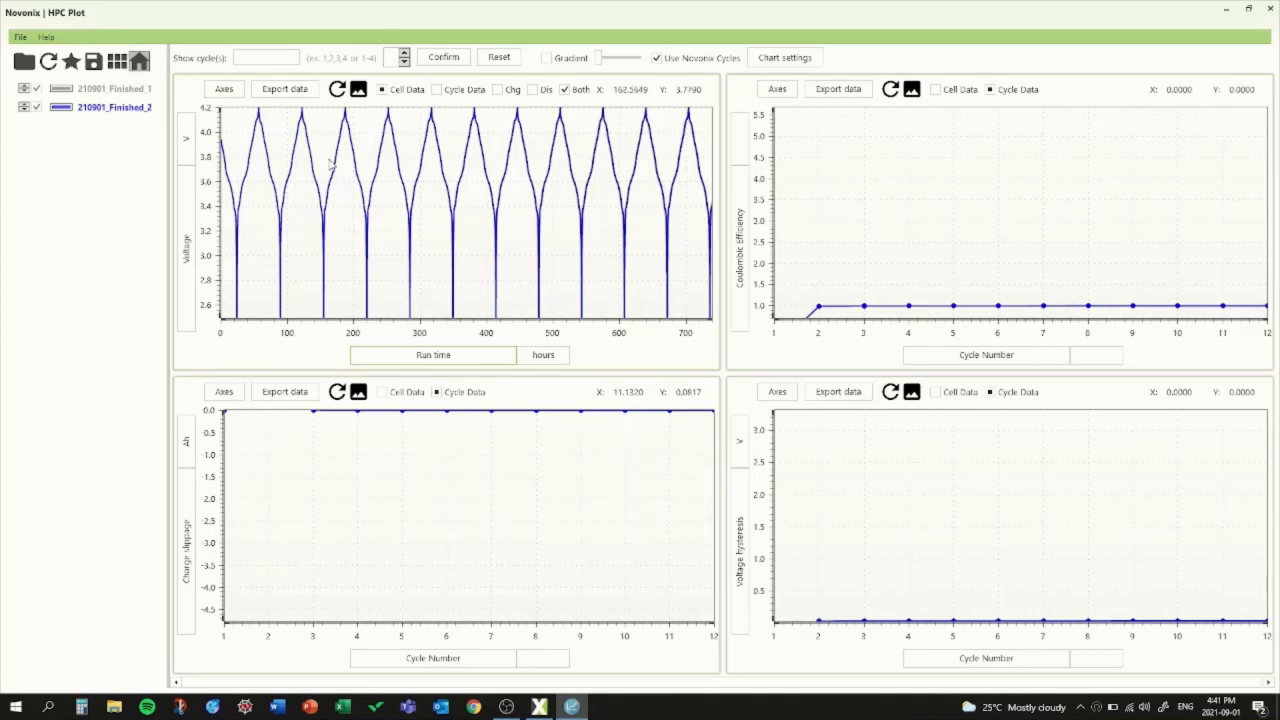
Step: Filter the charts to show only cycle 2, and clear the cycle entry after viewing it
left_click(245, 58)
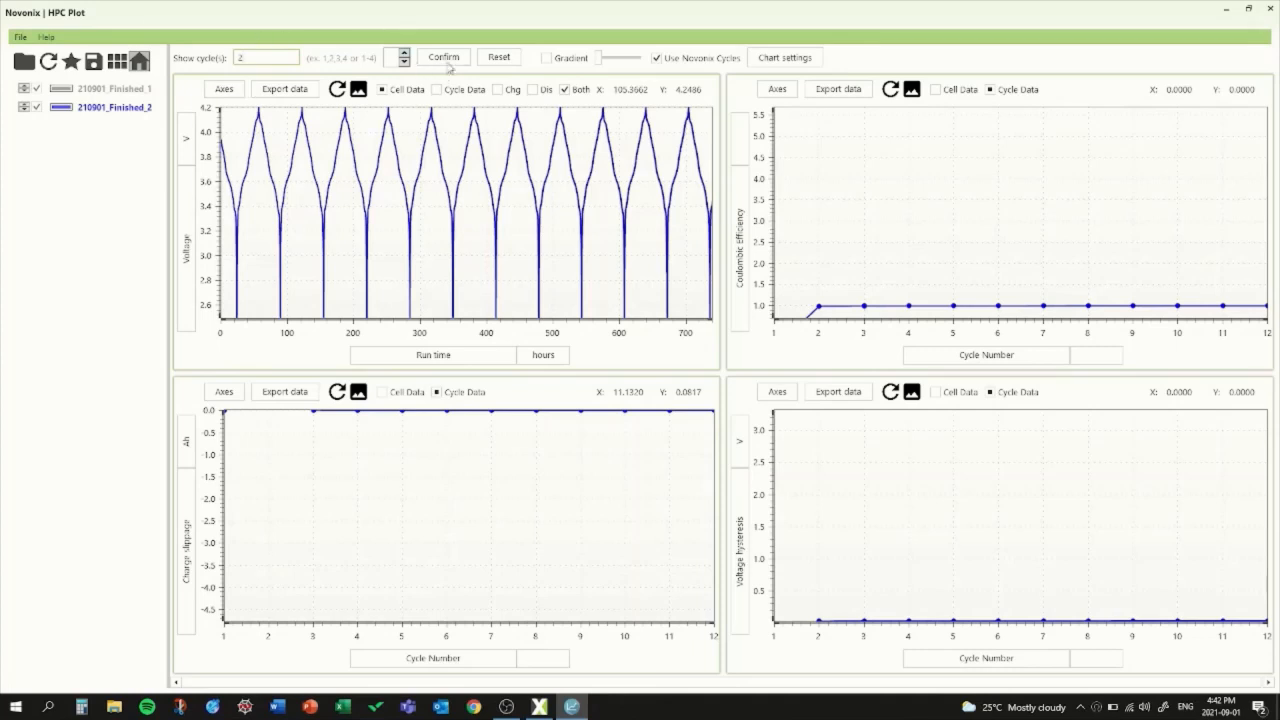
left_click(447, 60)
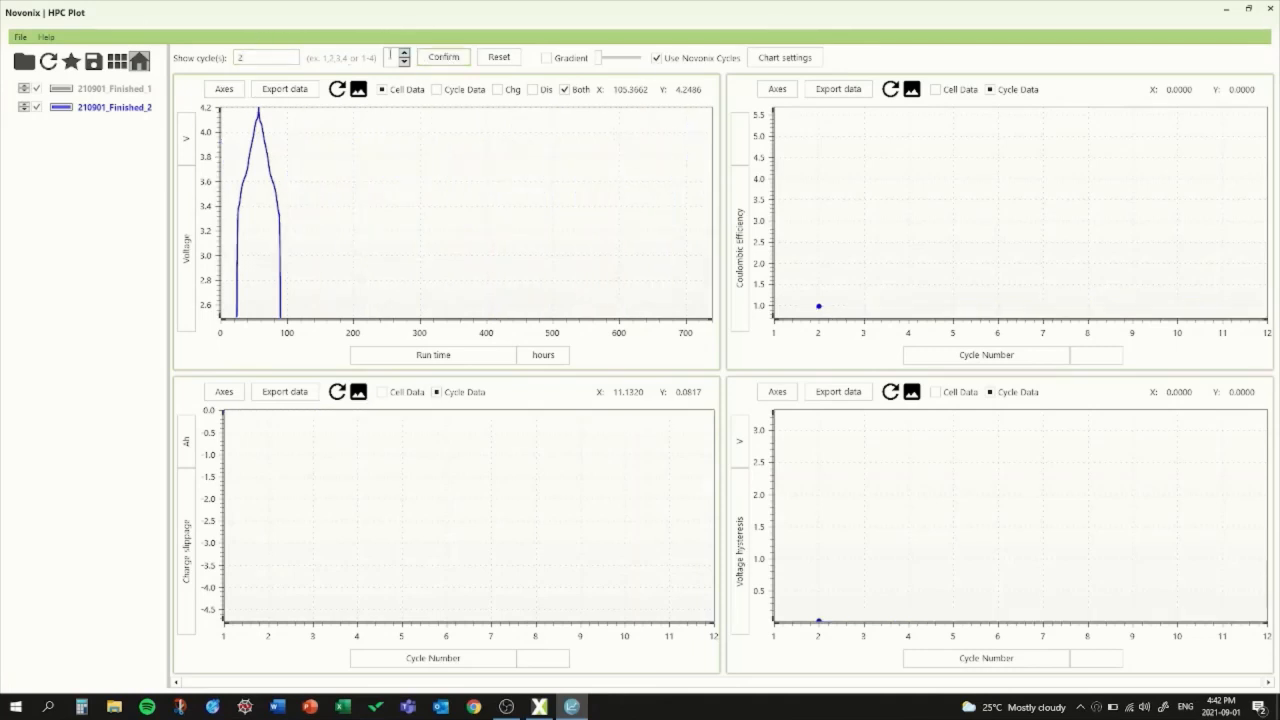
left_click(267, 58)
key("BackSpace")
Step: Step the charts through the individual cycles from cycle 0 up to cycle 6
left_click(422, 58)
left_click(405, 59)
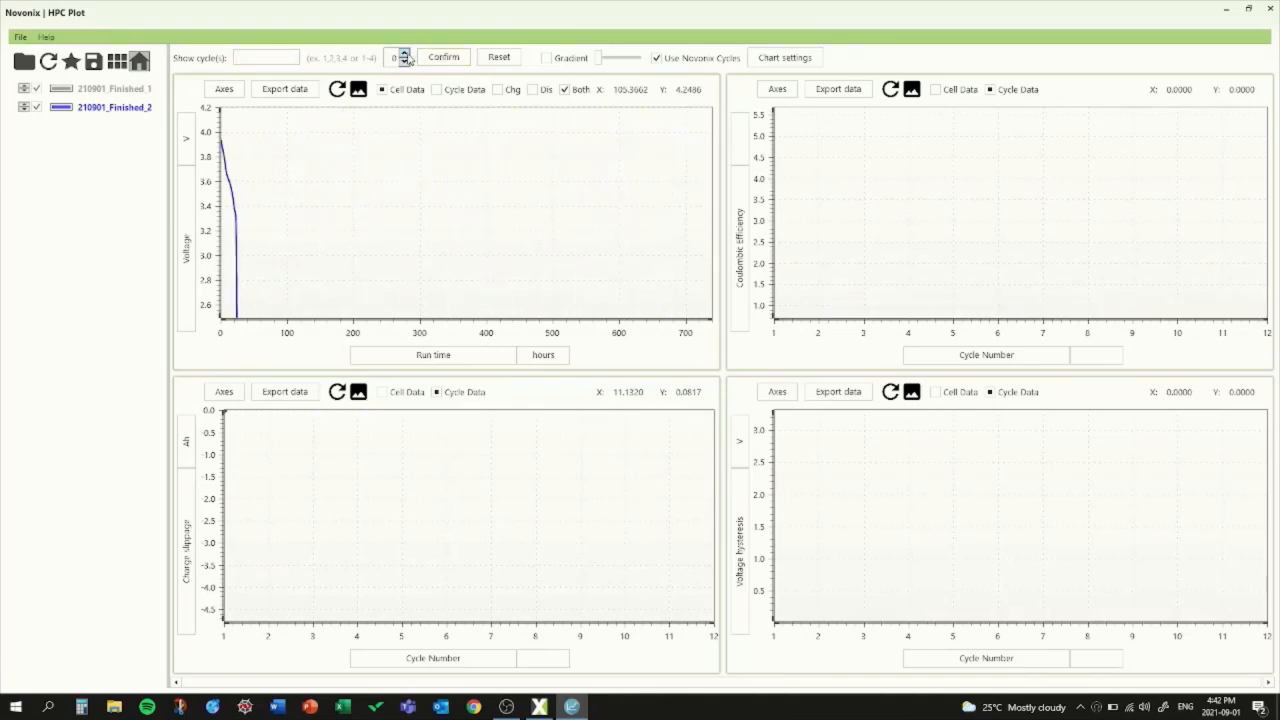
left_click(405, 55)
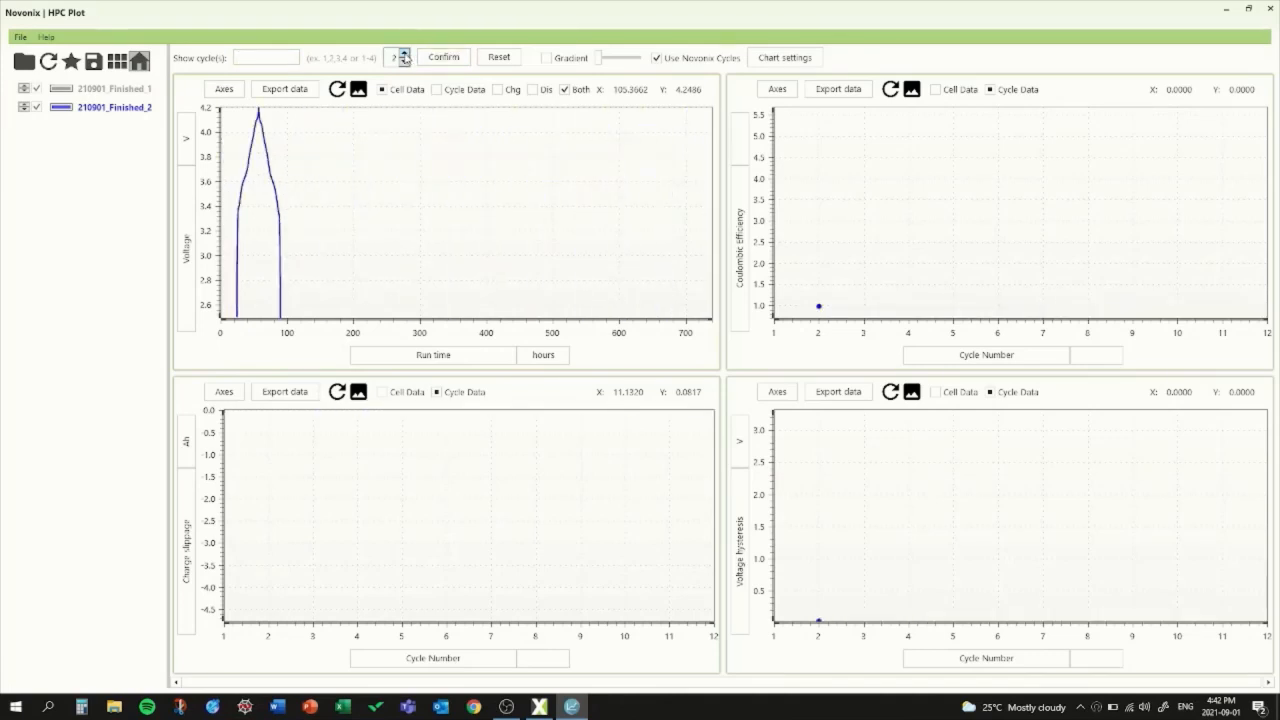
left_click(405, 55)
left_click(405, 55)
left_click(405, 55)
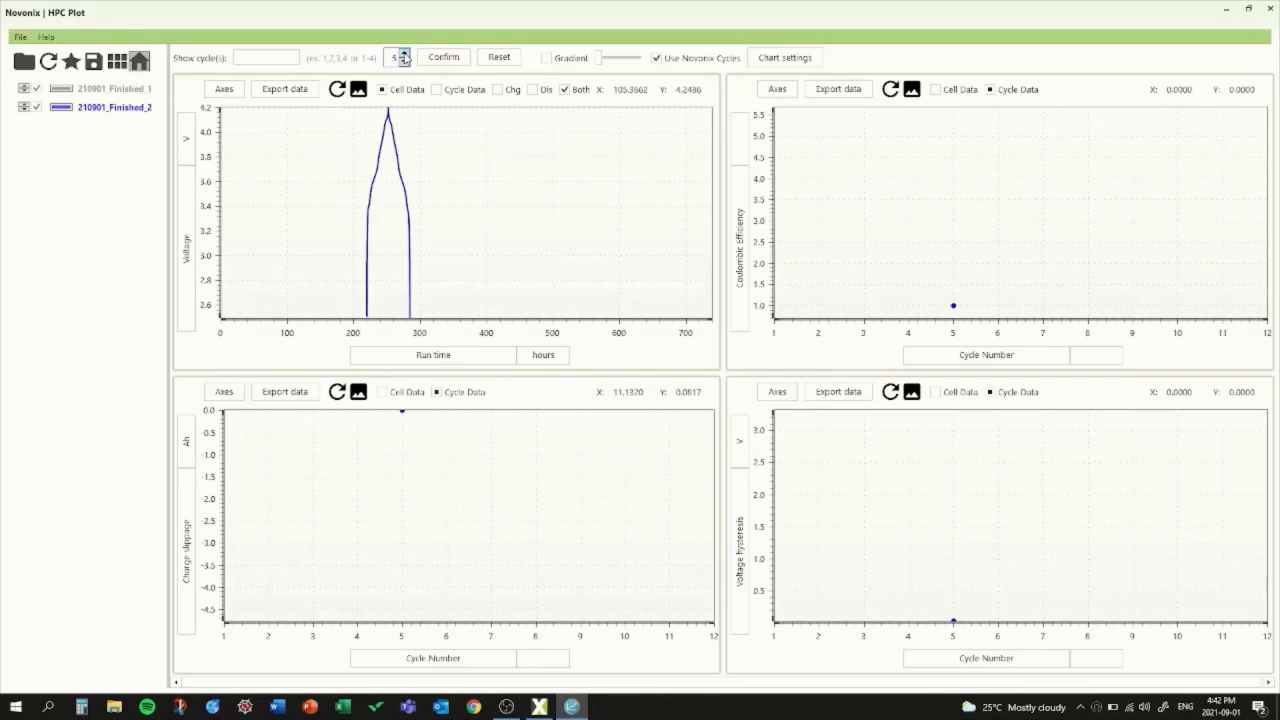
left_click(405, 55)
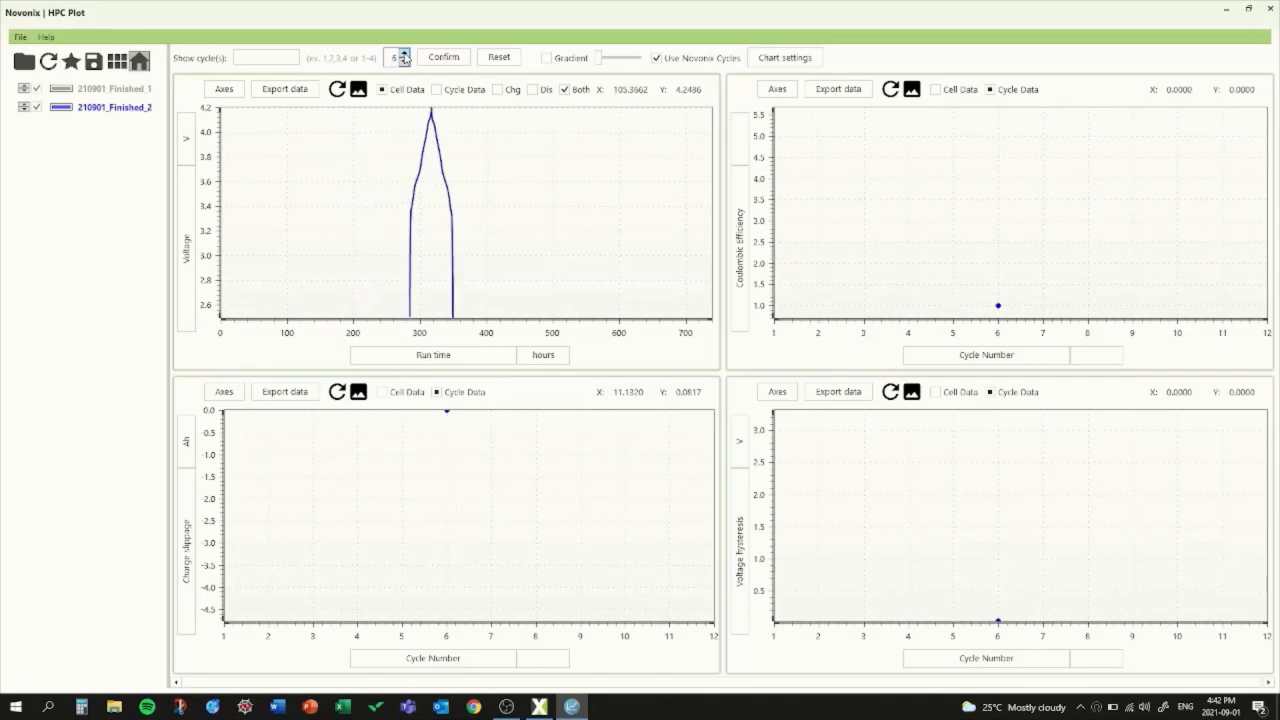
Step: Change the voltage chart's horizontal axis to Capacity
left_click(444, 360)
left_click(540, 293)
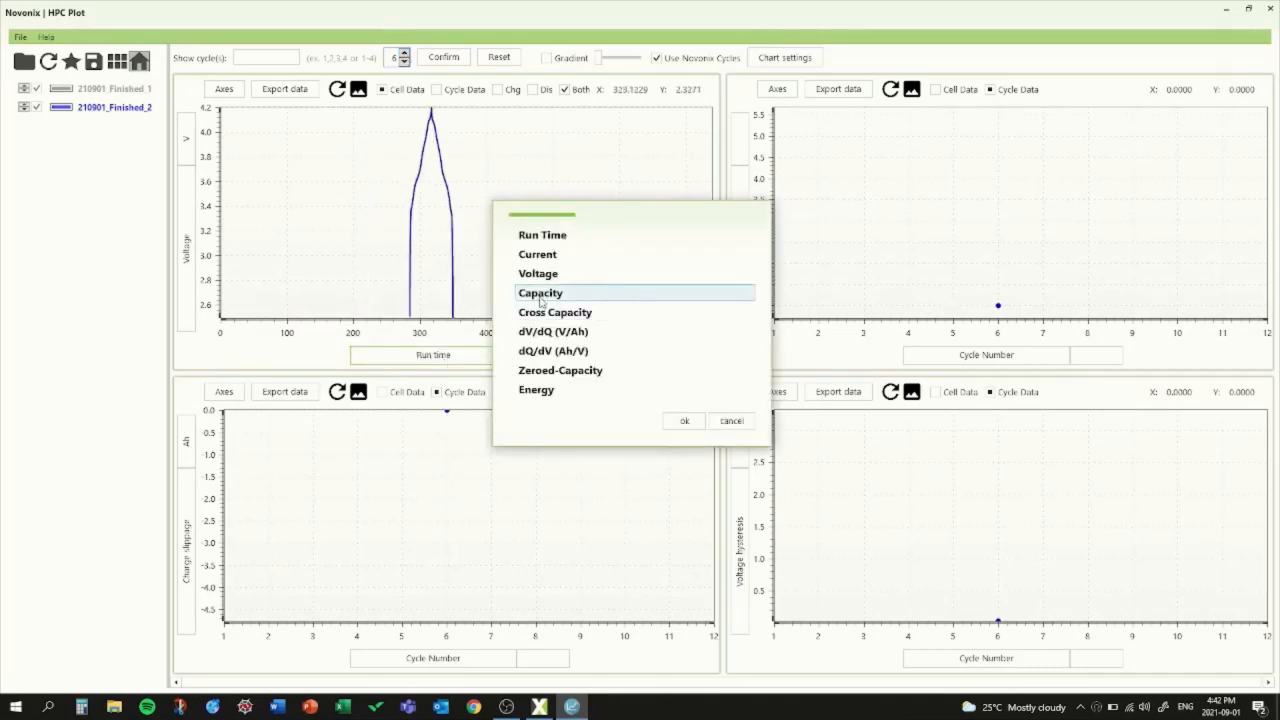
left_click(683, 421)
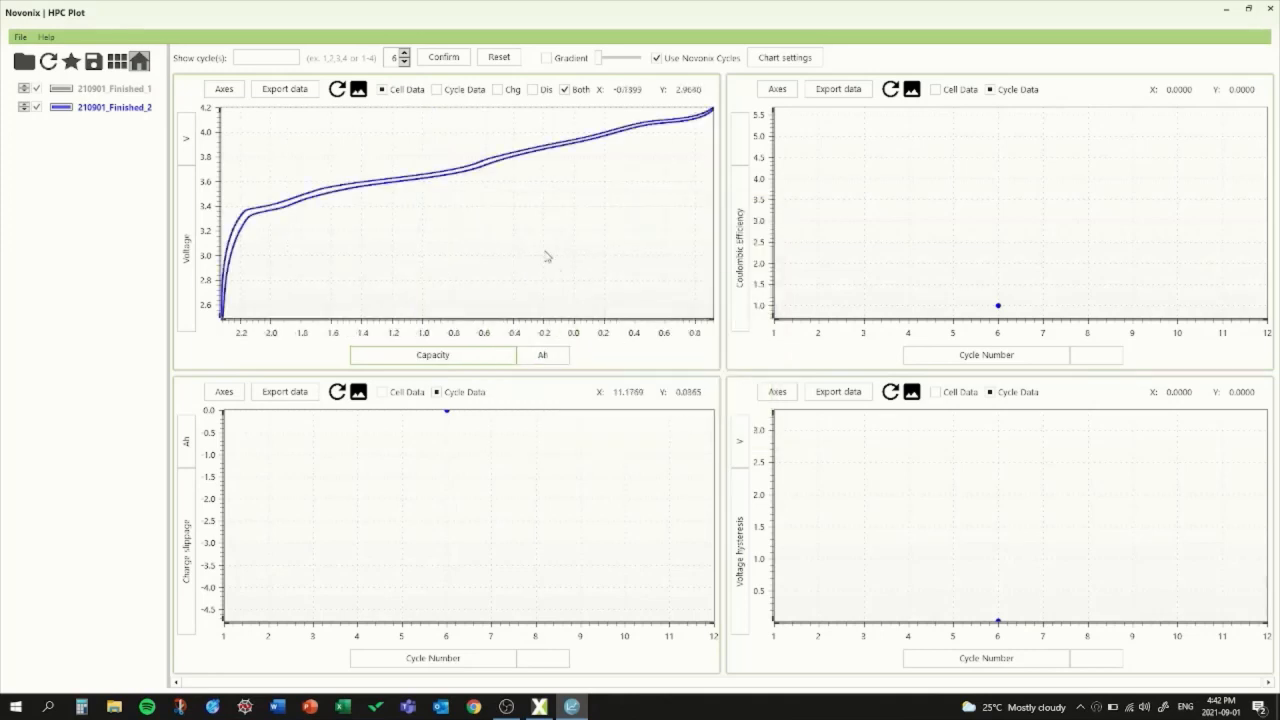
Step: Step through the voltage-capacity curves from cycle 7 to cycle 11, and reset the cycle filter to all cycles
left_click(404, 54)
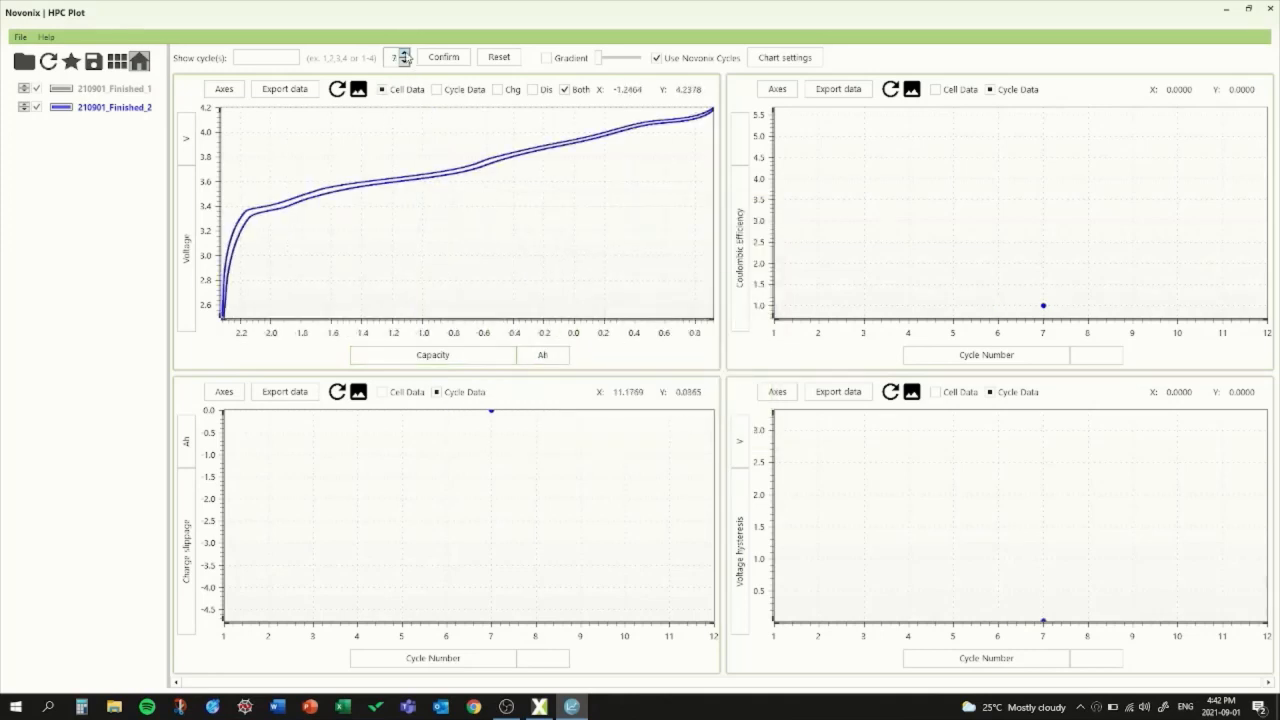
left_click(404, 54)
left_click(404, 54)
left_click(404, 54)
left_click(404, 54)
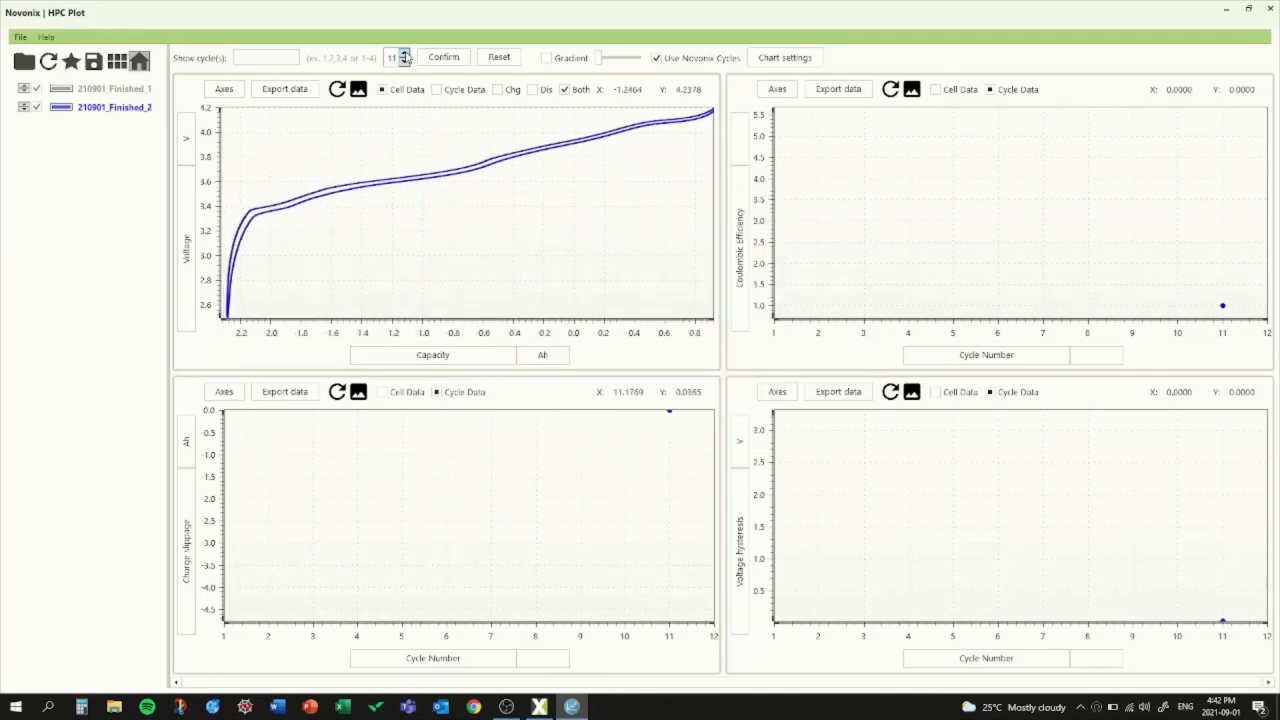
left_click(498, 57)
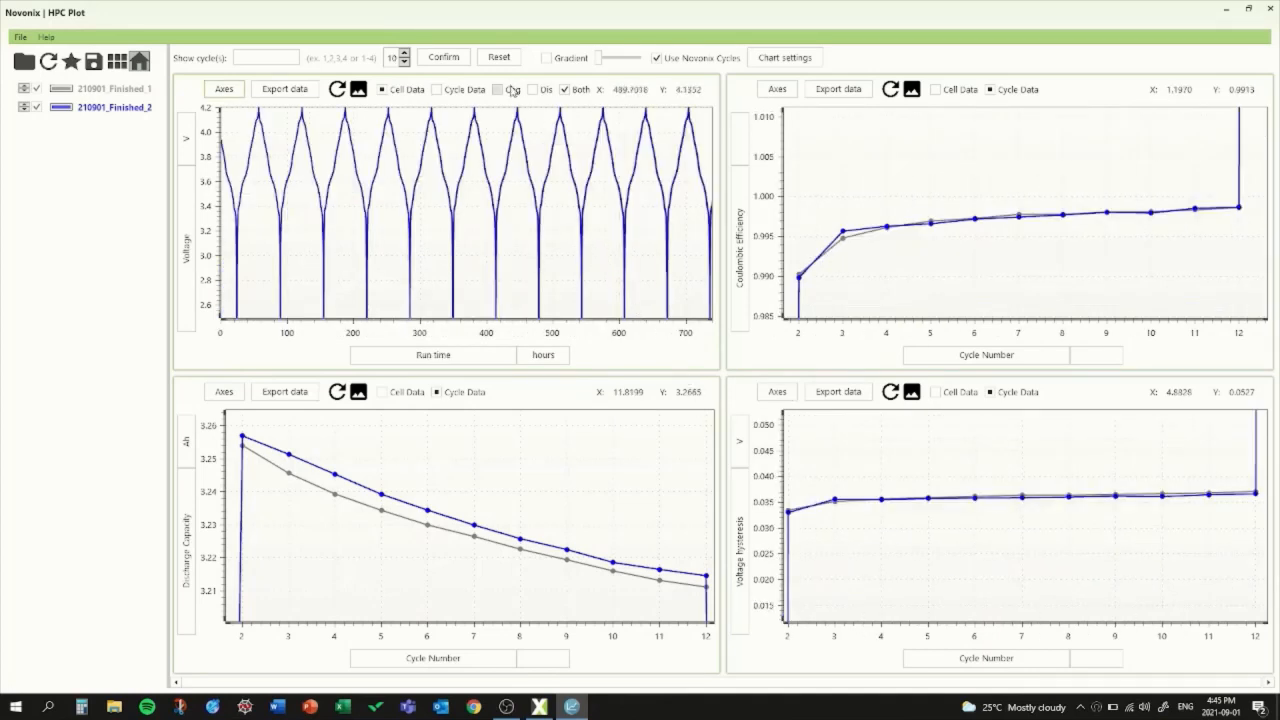
Step: View the Voltage versus Run time chart with charge data only and with discharge data only, and restore both
left_click(497, 92)
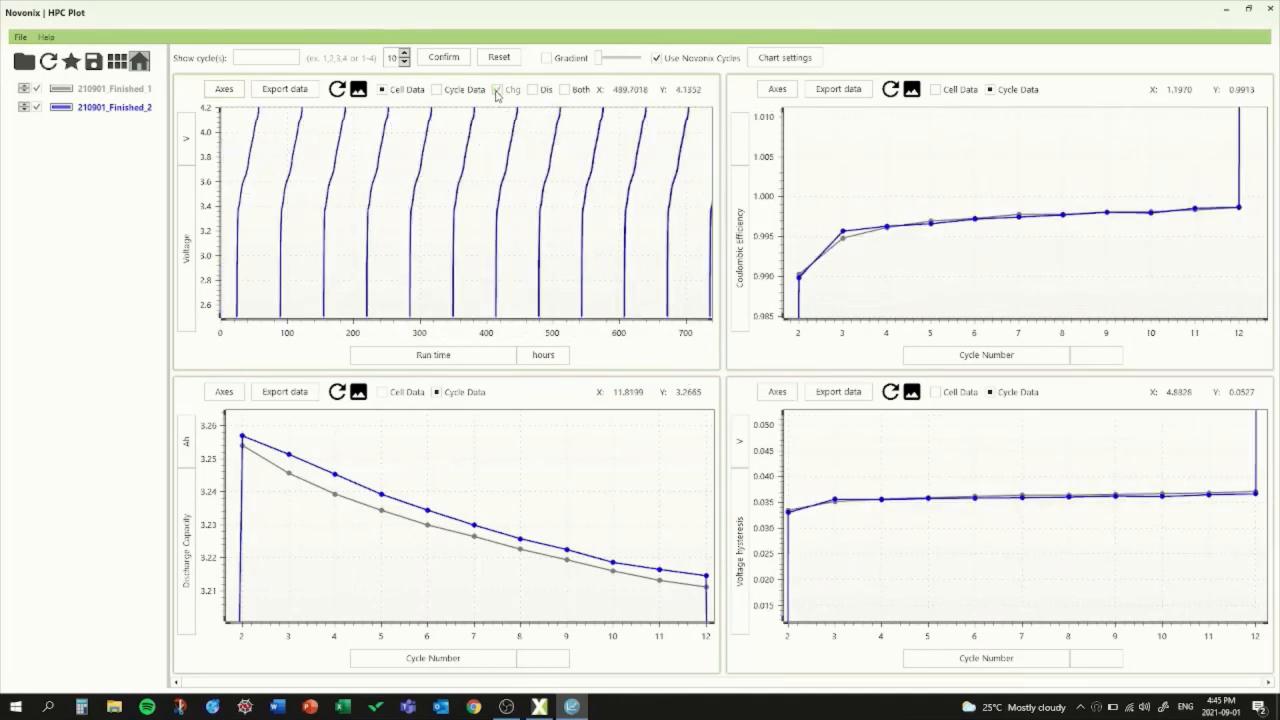
left_click(533, 90)
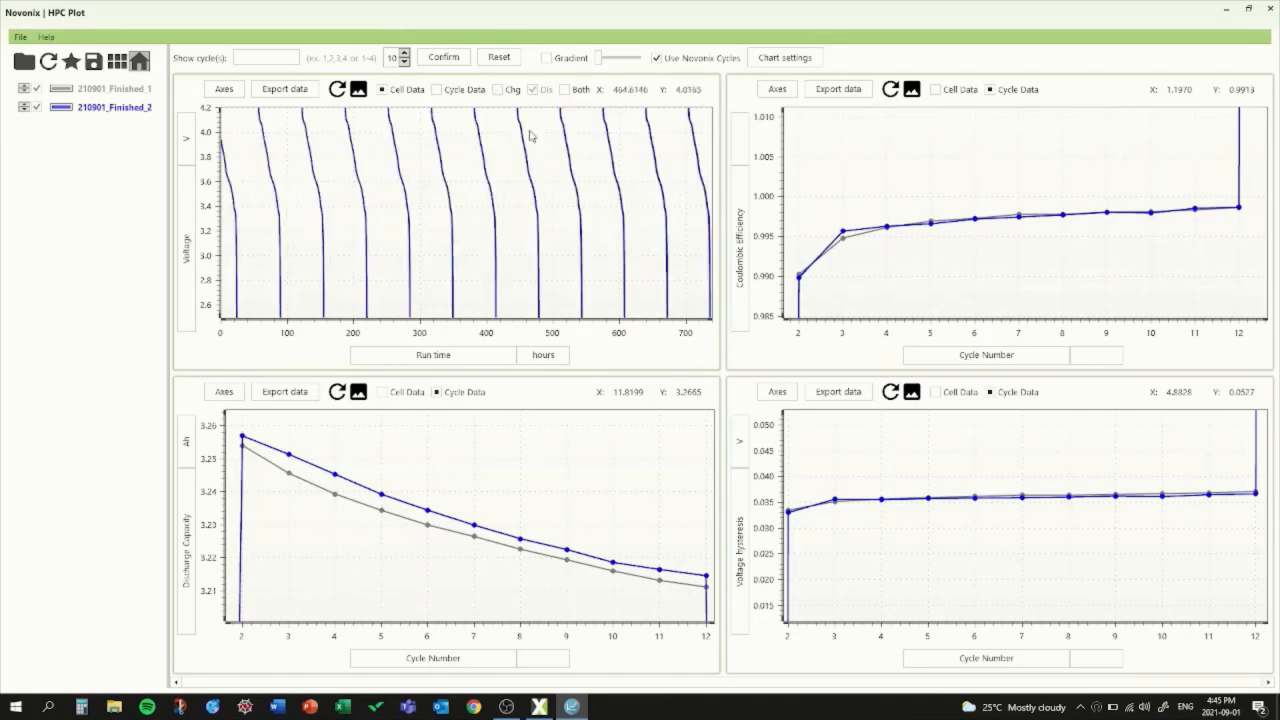
left_click(564, 90)
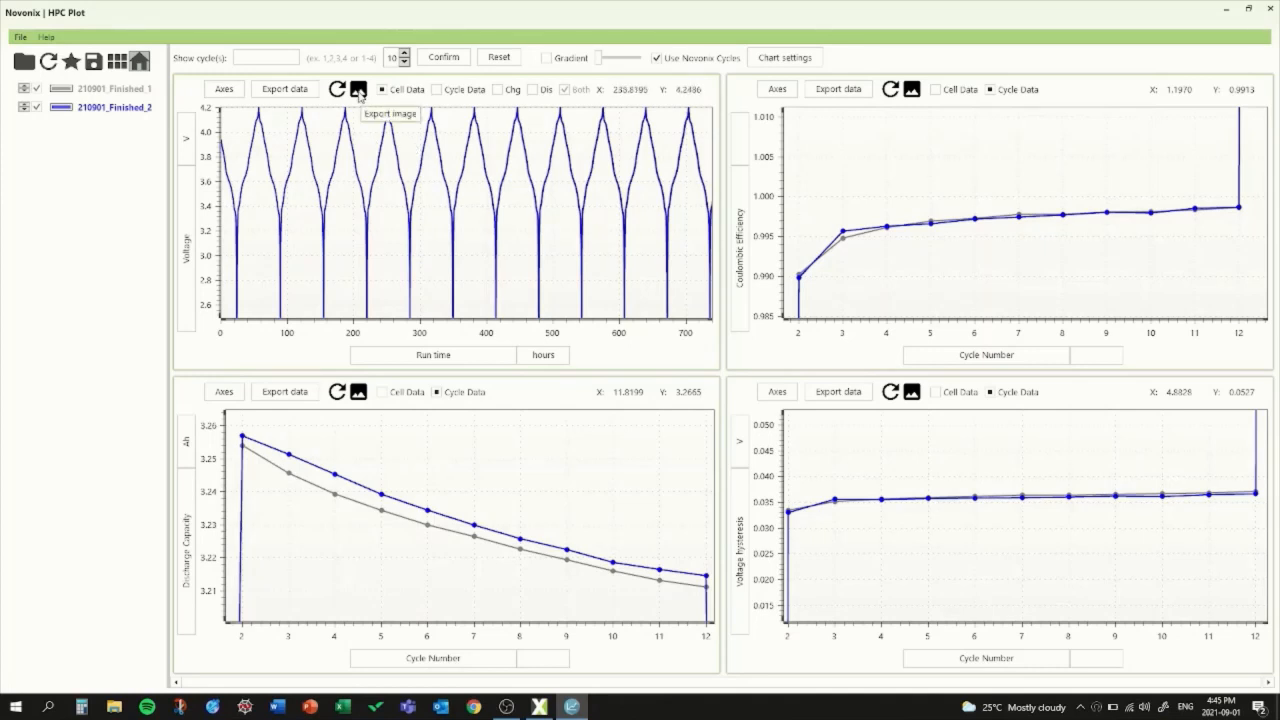
Step: Start exporting the Voltage versus Run time chart as a PNG image
left_click(358, 91)
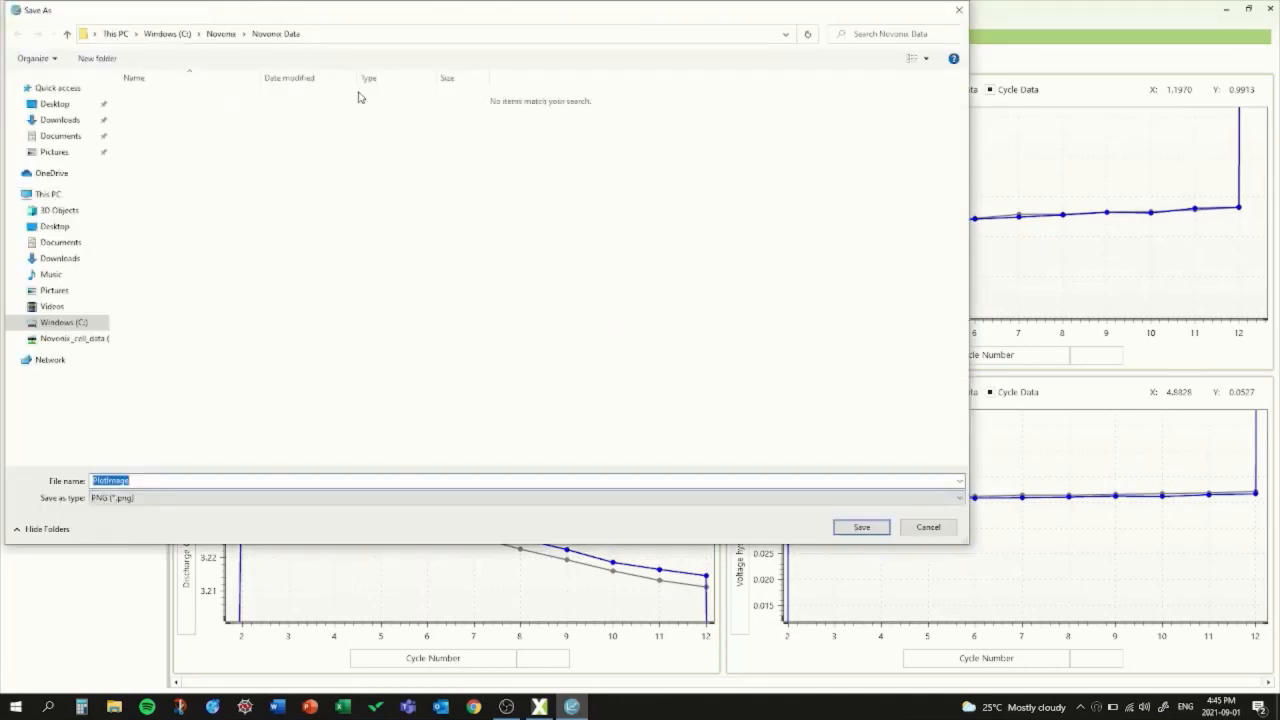